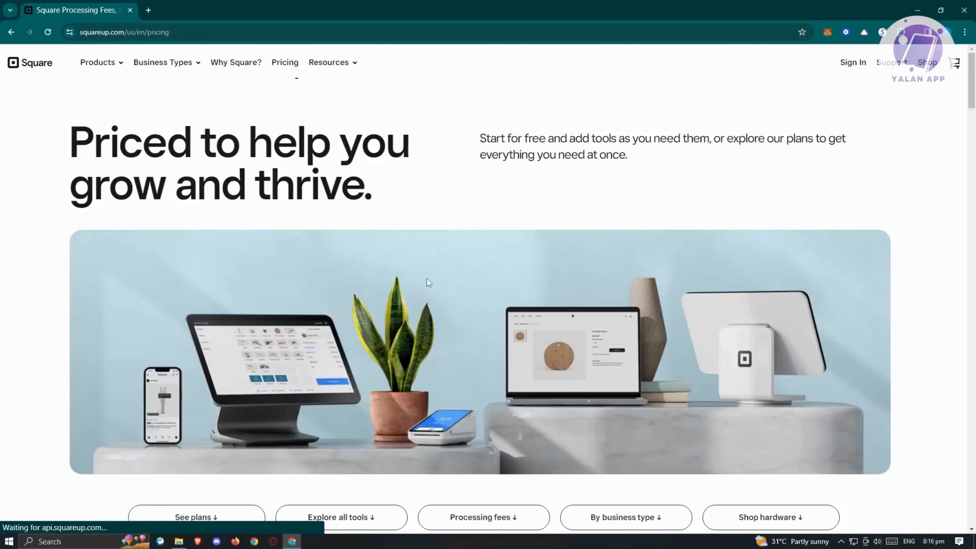
Step: Review Square's pricing plans, included features and add-on tools, and view the Free plan's sign-up form
scroll(492, 288, down, 8)
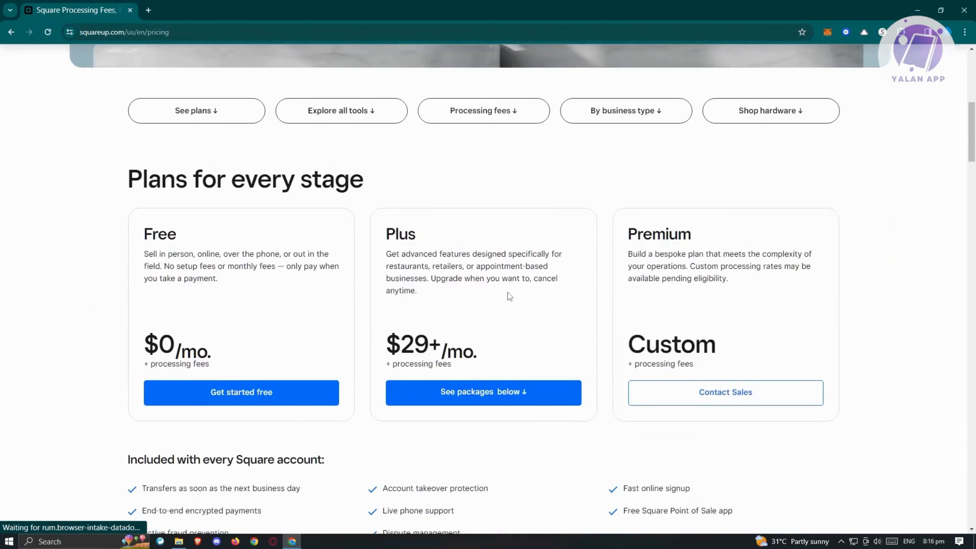
scroll(509, 293, down, 5)
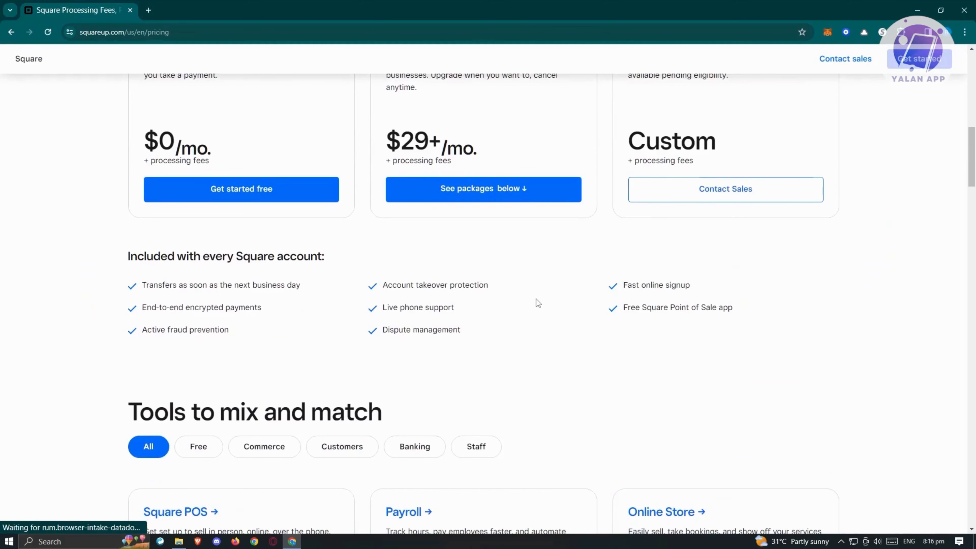
scroll(519, 341, down, 6)
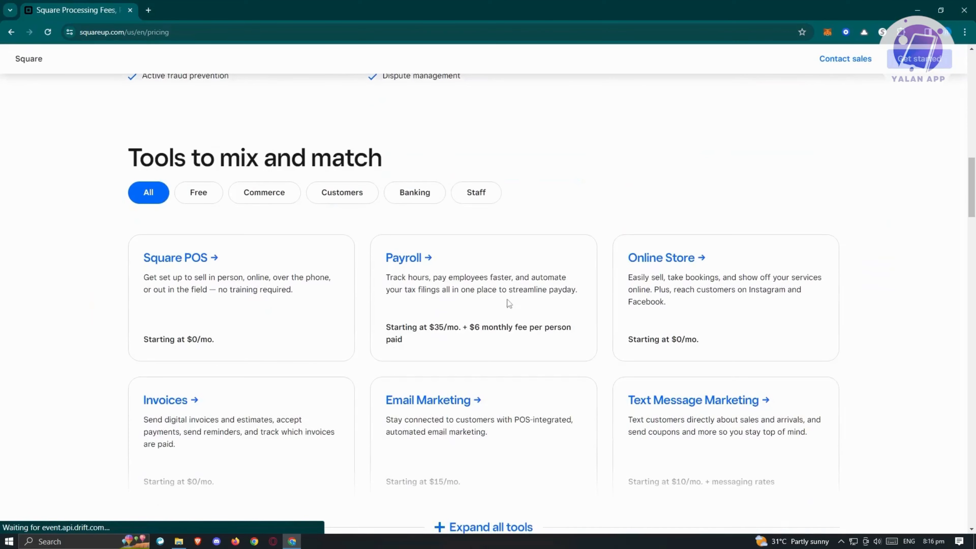
scroll(527, 368, down, 3)
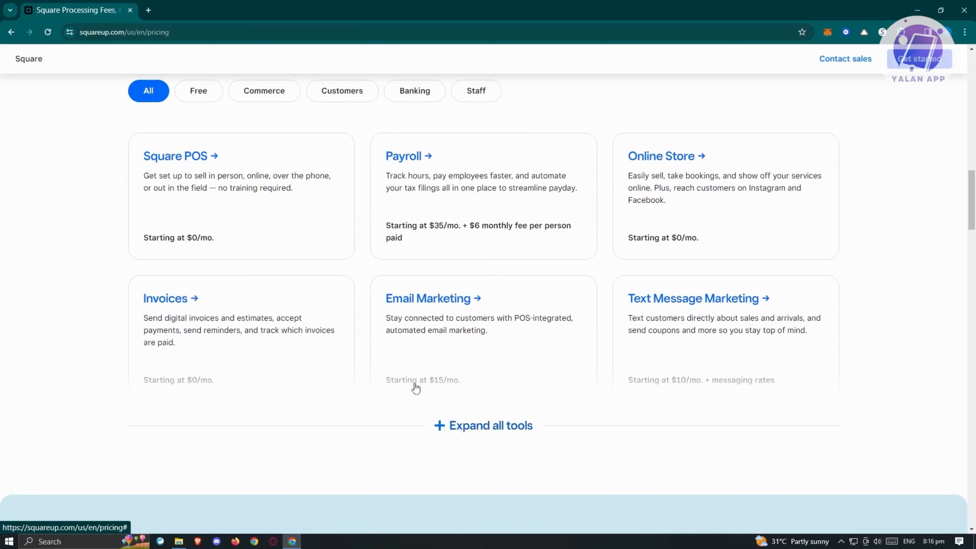
scroll(428, 451, up, 10)
scroll(419, 450, up, 5)
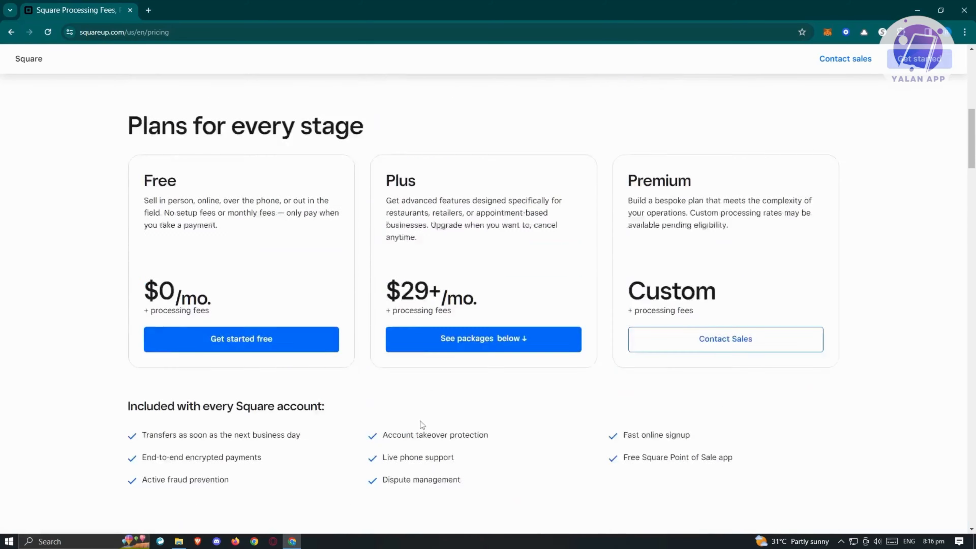
scroll(163, 293, down, 3)
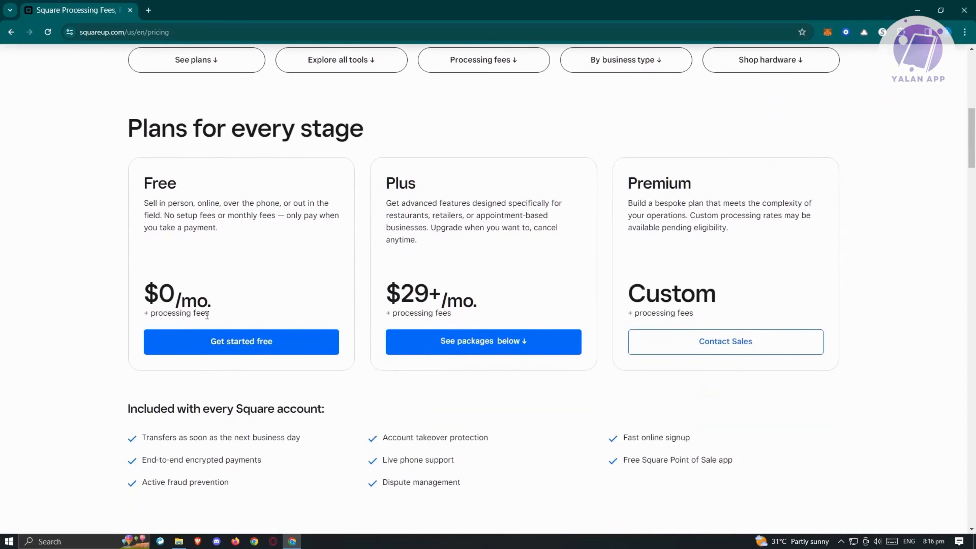
scroll(302, 438, down, 10)
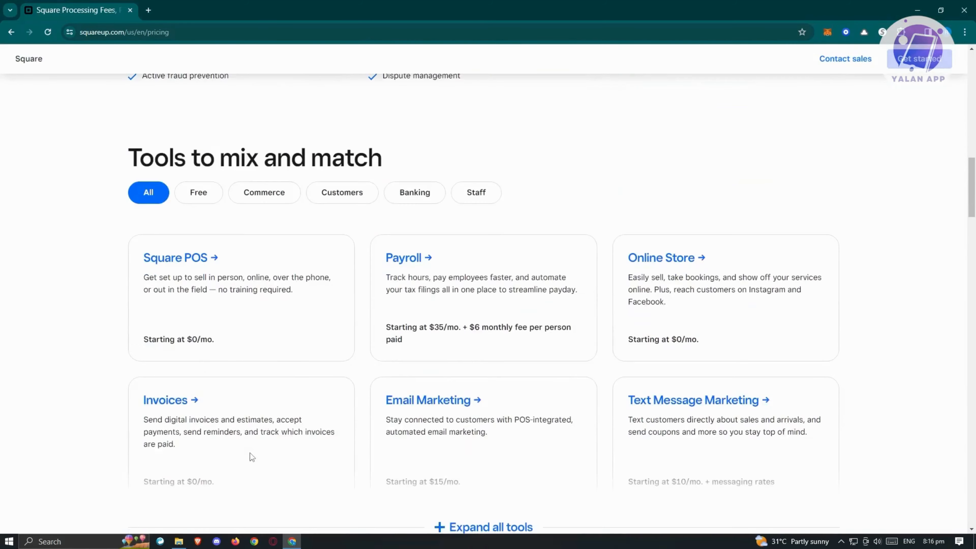
scroll(279, 448, up, 10)
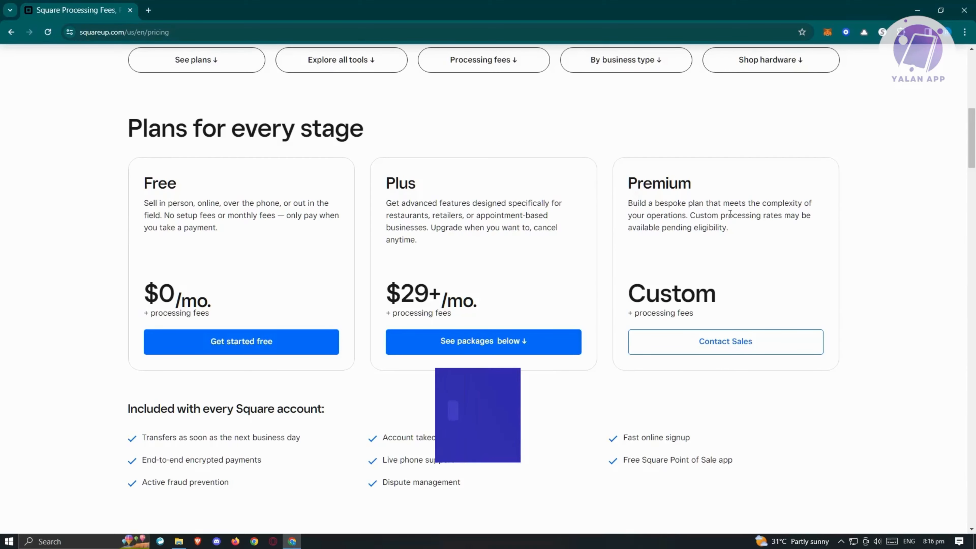
scroll(505, 305, up, 2)
scroll(506, 305, up, 10)
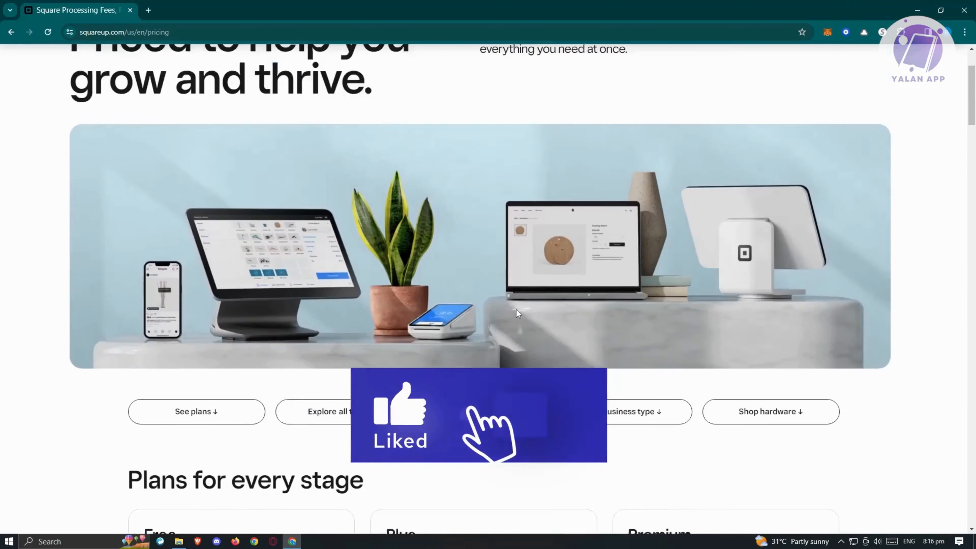
scroll(523, 310, down, 7)
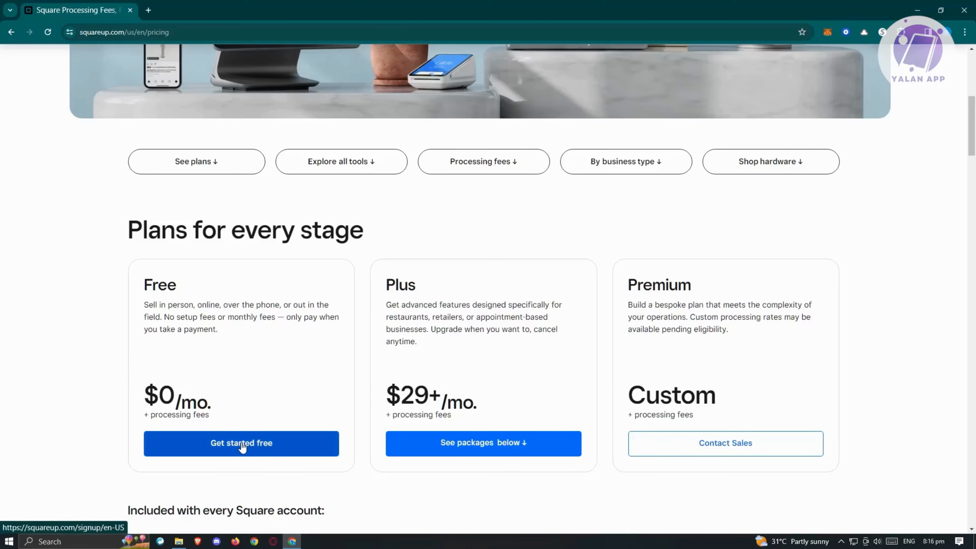
click(289, 451)
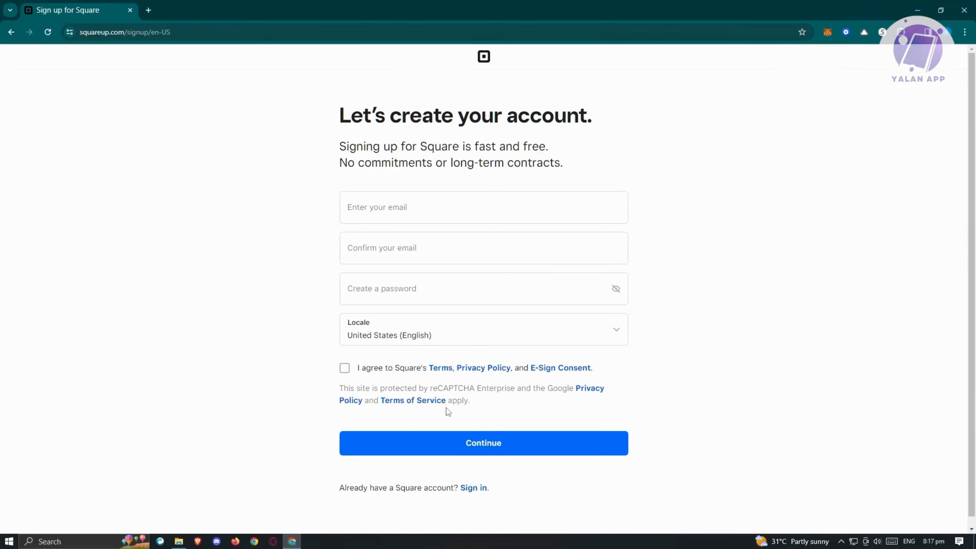
click(15, 33)
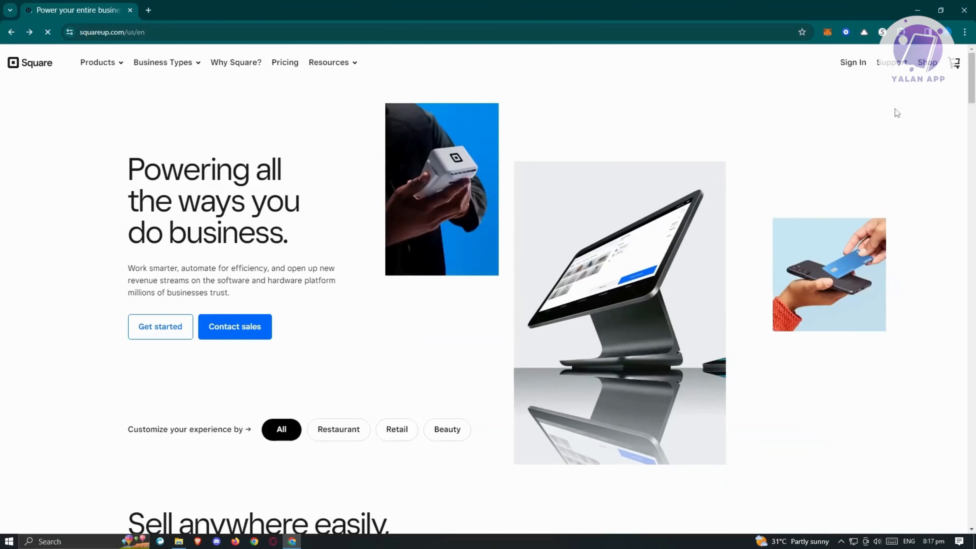
Step: Sign in to the existing Square account and start a new invoice from the Invoices overview
click(854, 63)
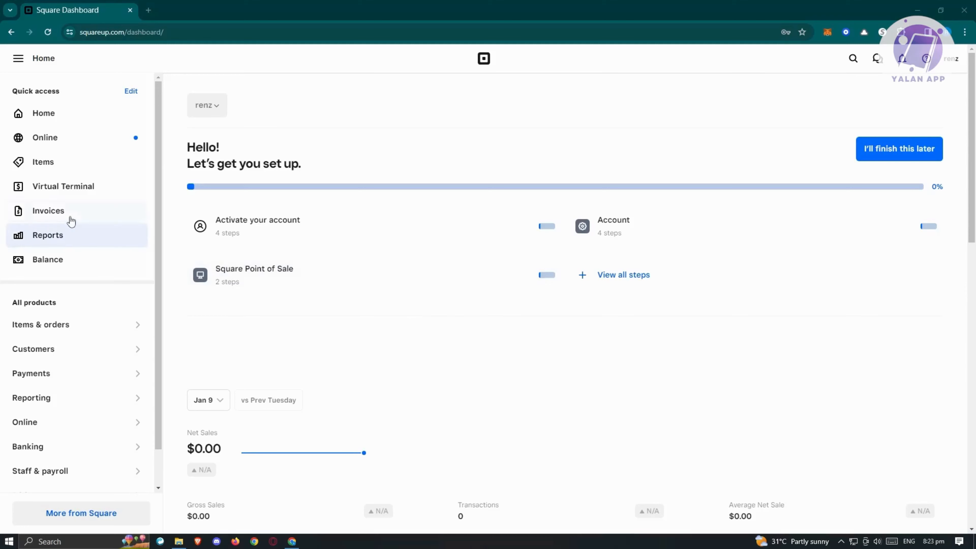
click(69, 221)
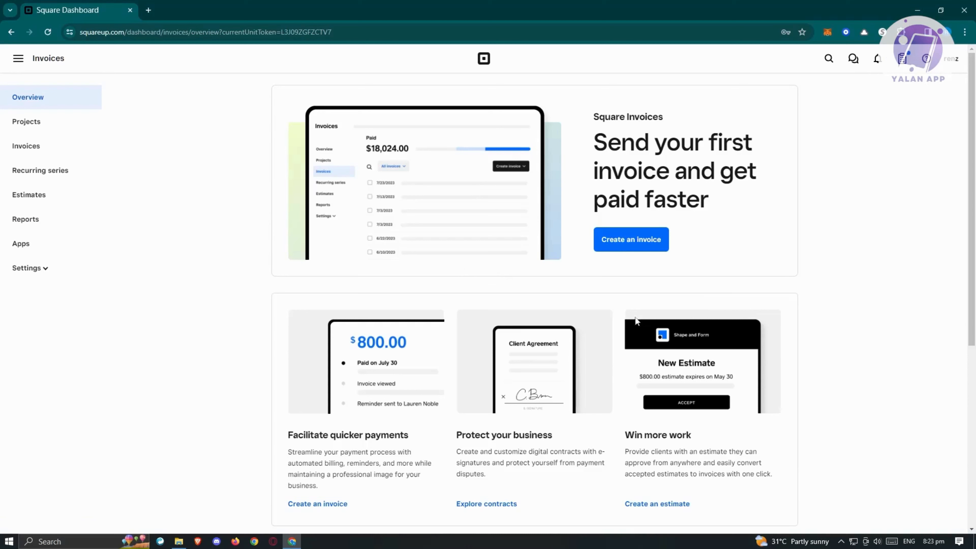
click(650, 250)
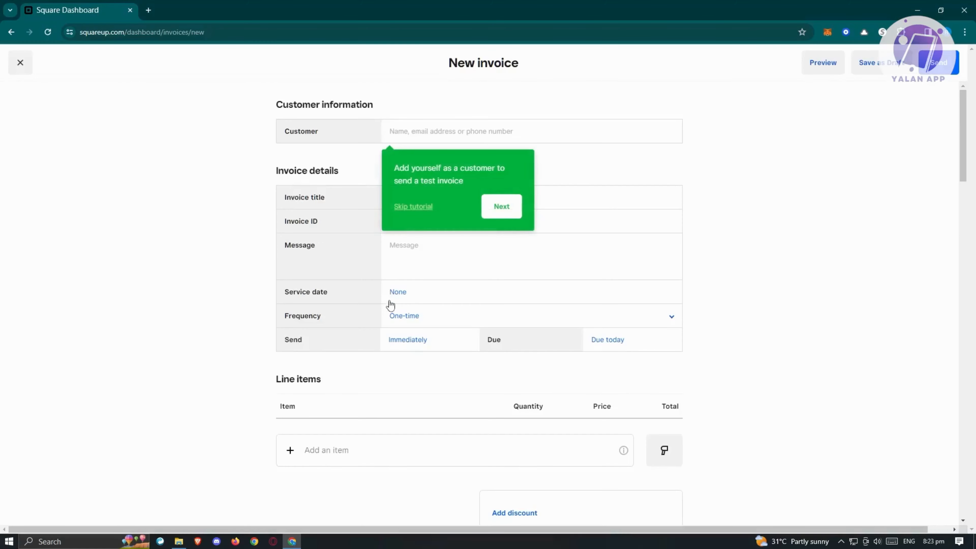
Step: Go through all the tutorial tips on the new invoice until they are dismissed
click(493, 212)
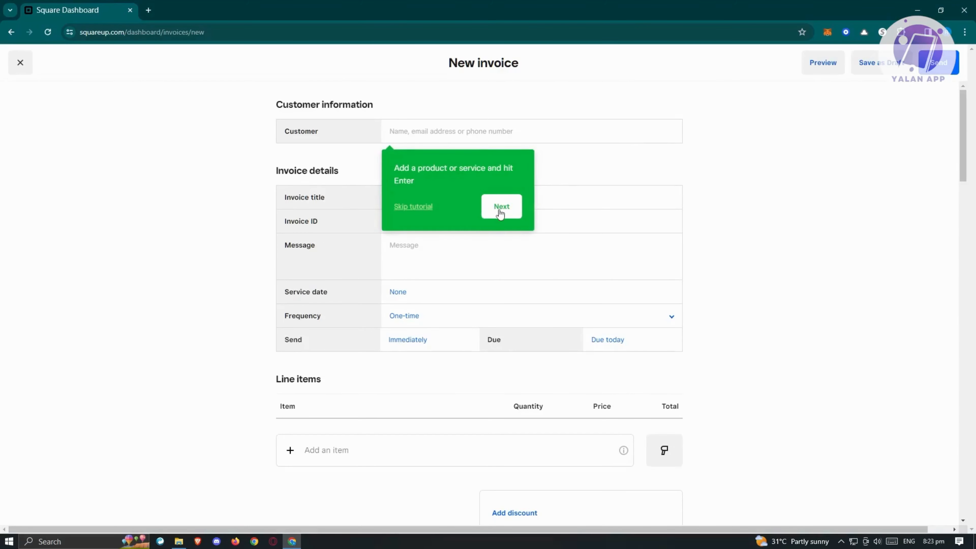
click(500, 211)
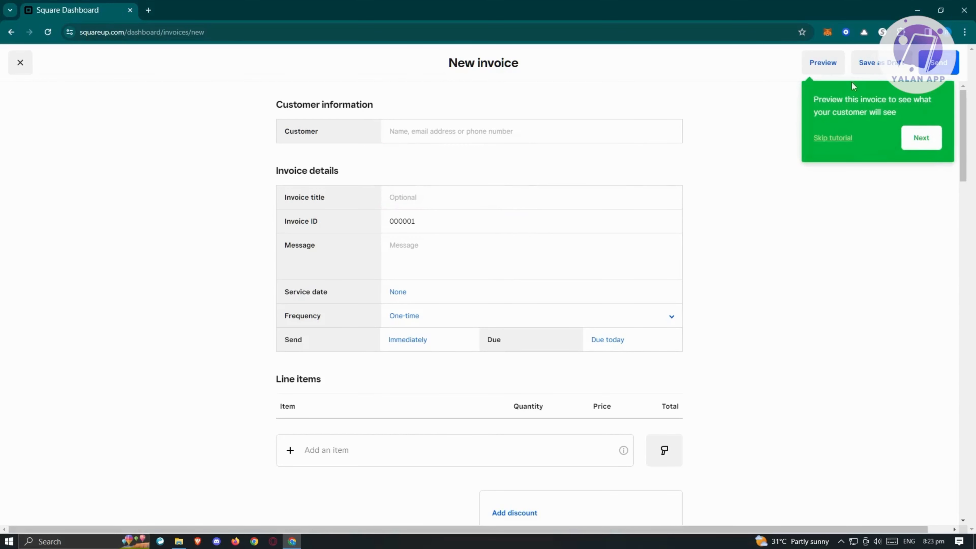
click(920, 152)
click(932, 139)
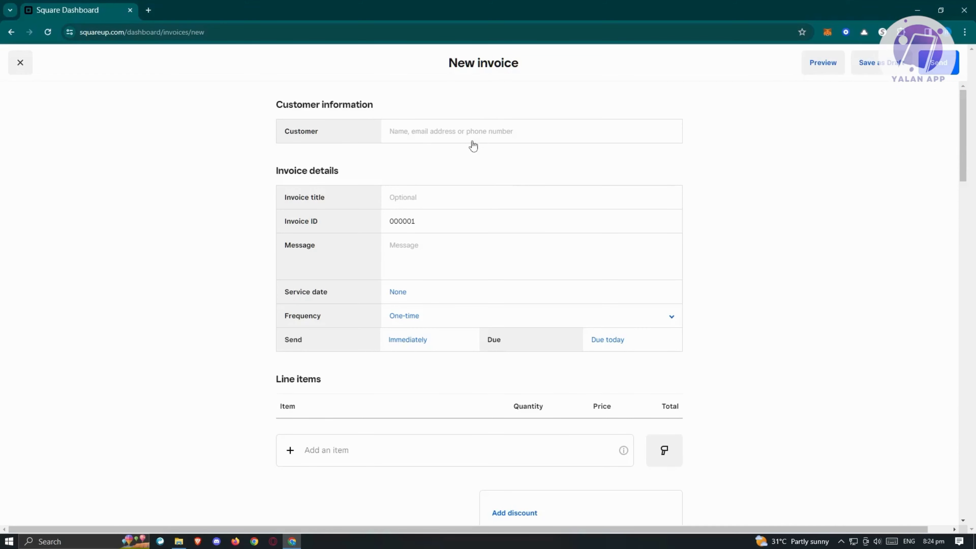
Step: Enter the customer's e-mail address on the invoice and create a new customer from it
click(519, 135)
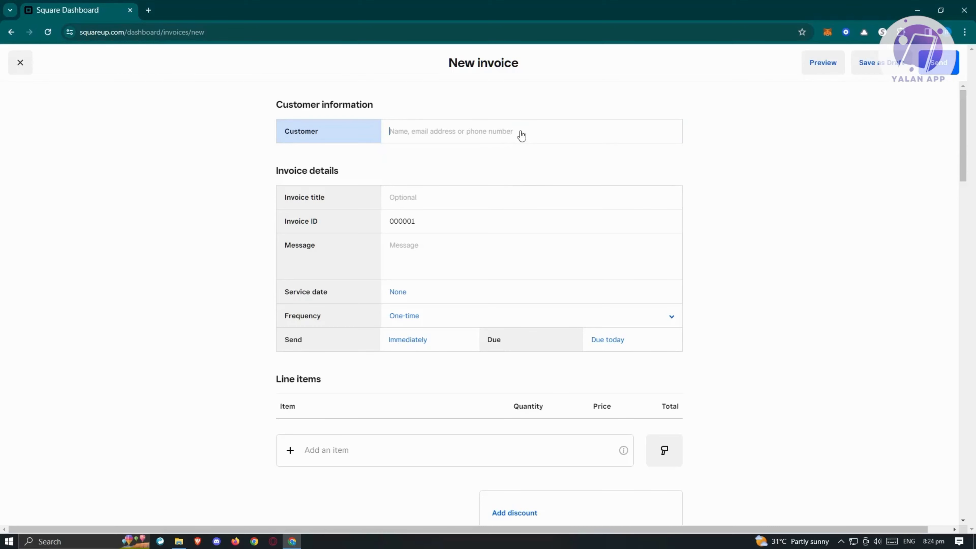
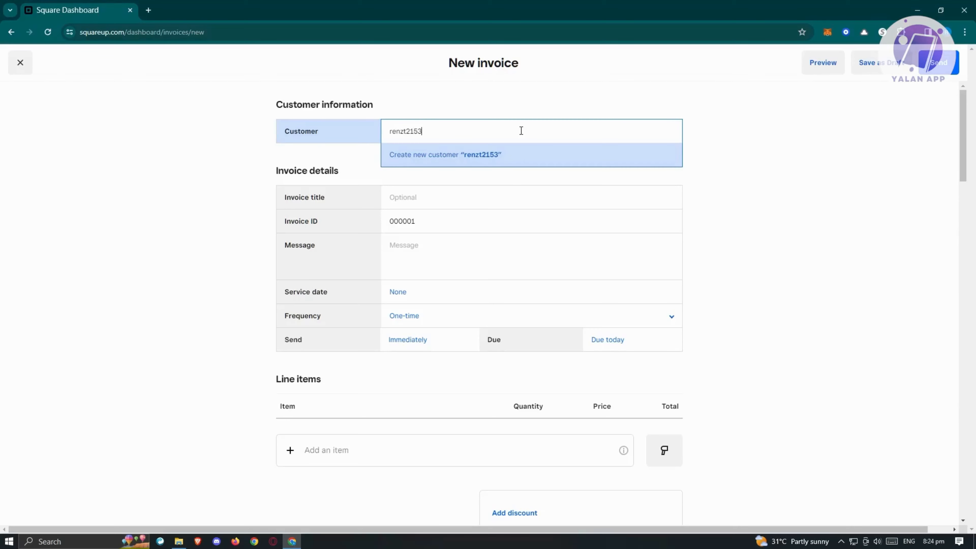
click(492, 156)
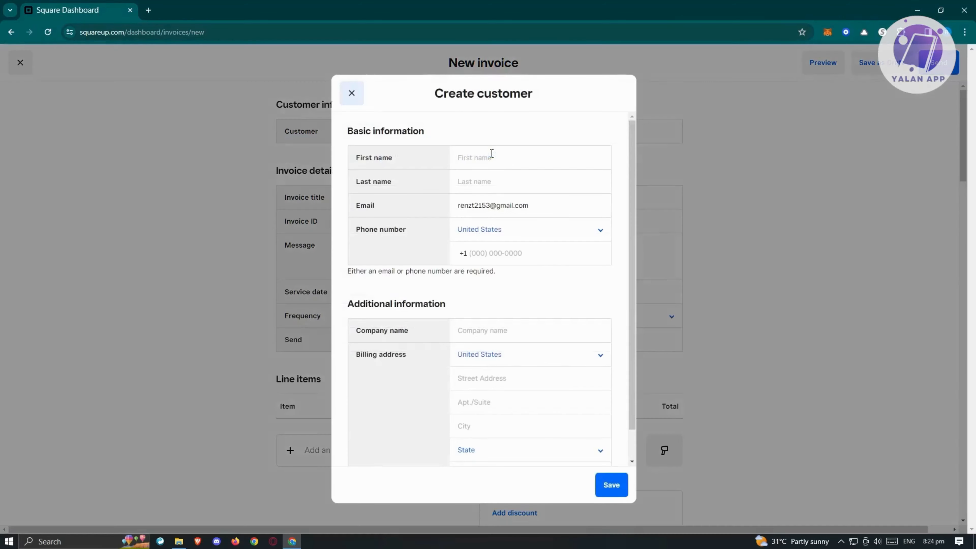
Step: Fill in the new customer's first name and last name
click(521, 163)
click(517, 186)
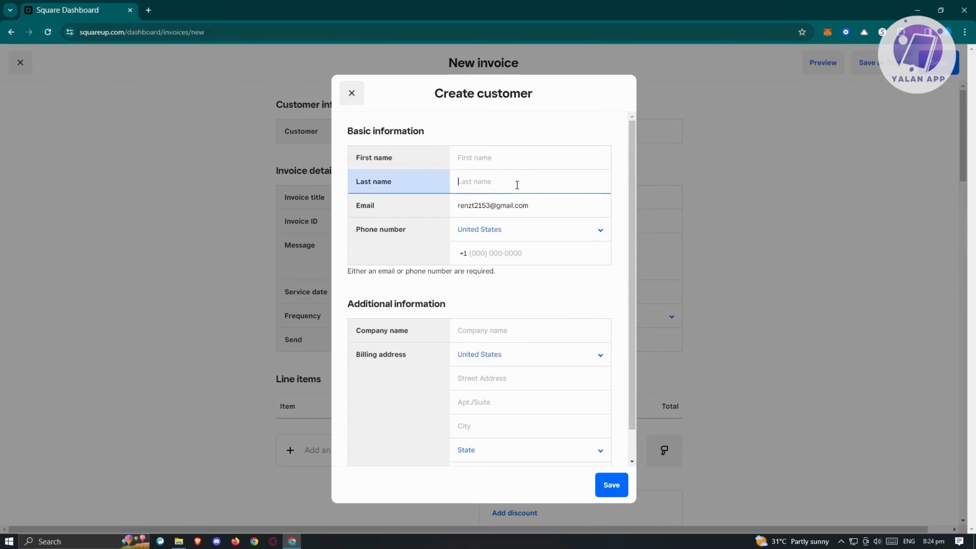
click(517, 161)
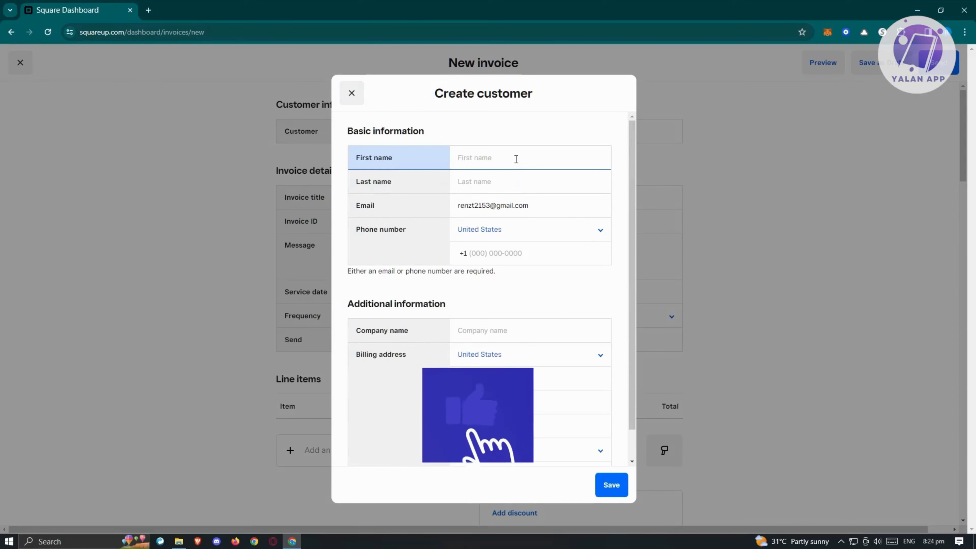
click(595, 192)
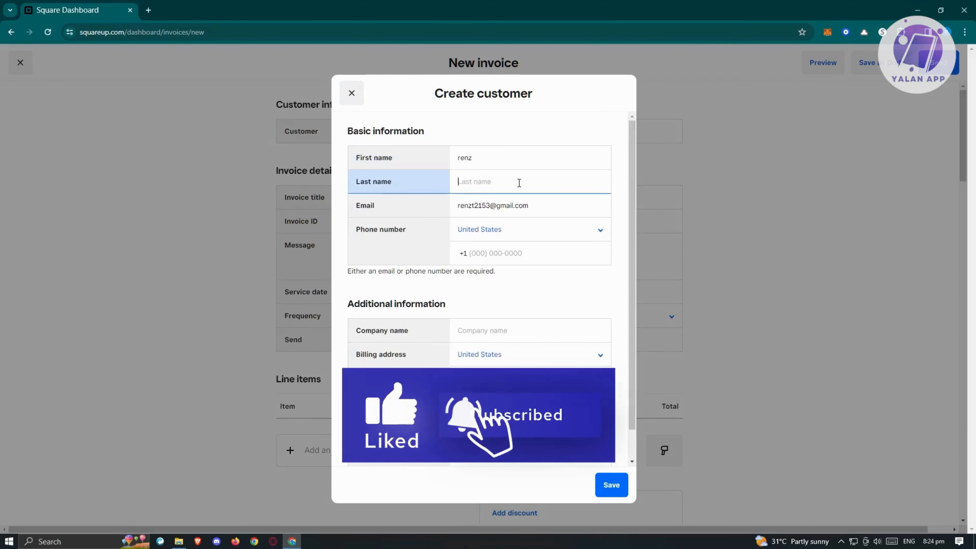
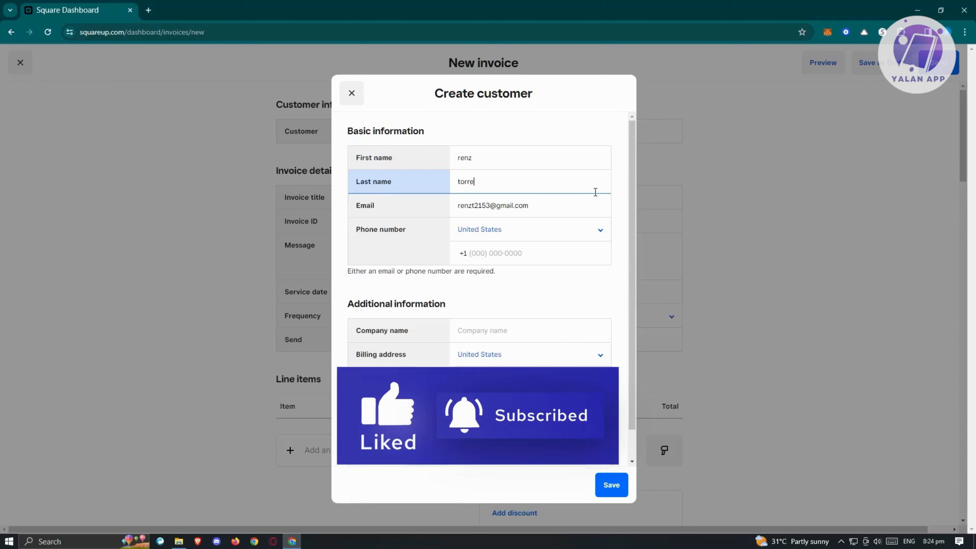
Step: Set the country of the customer's phone number to Philippines, leaving the number itself blank
click(595, 231)
scroll(545, 358, down, 5)
scroll(545, 359, down, 20)
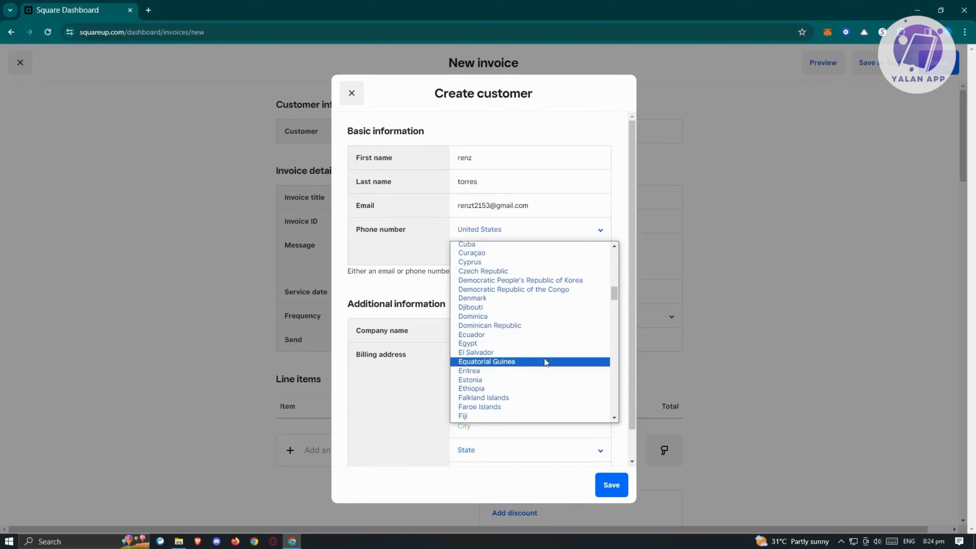
scroll(542, 361, down, 10)
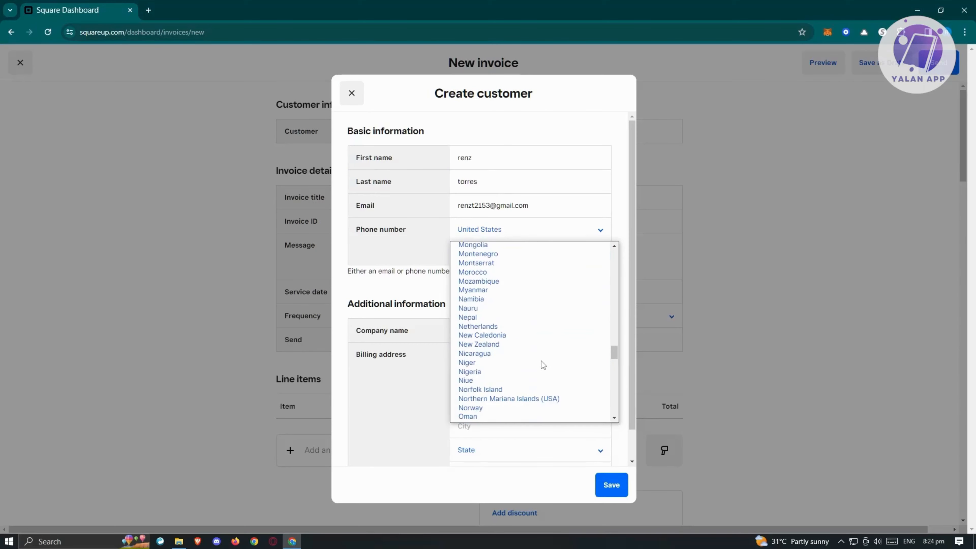
click(500, 286)
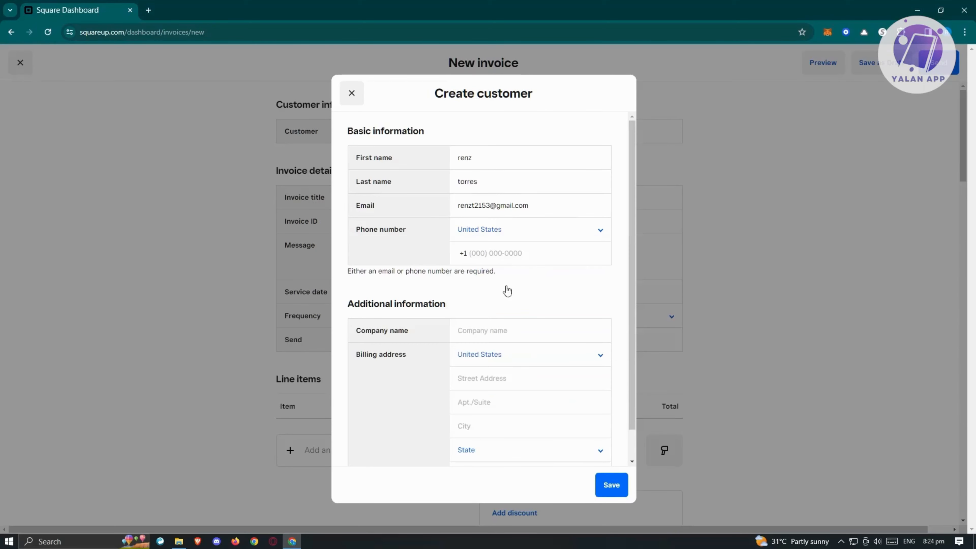
click(462, 252)
Step: Enter SAMPLE COMPANY as the customer's company name, leave the billing address blank, and save the customer to the invoice
click(513, 331)
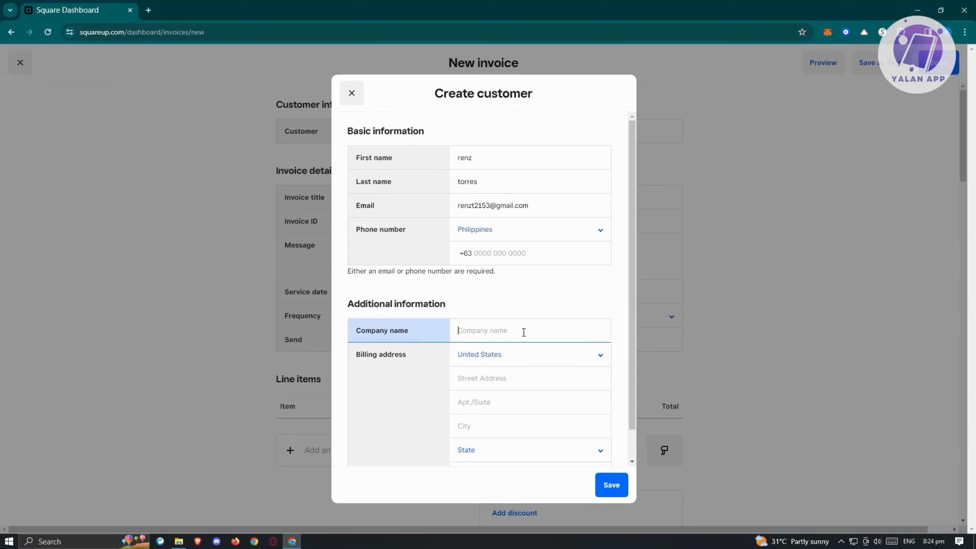
text(SAMPLE COMPANY)
click(514, 386)
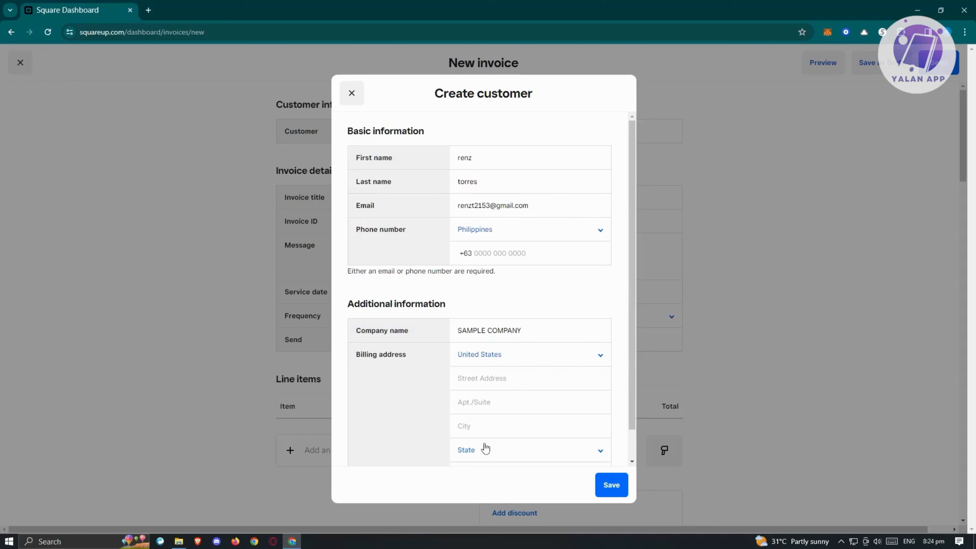
scroll(574, 424, down, 1)
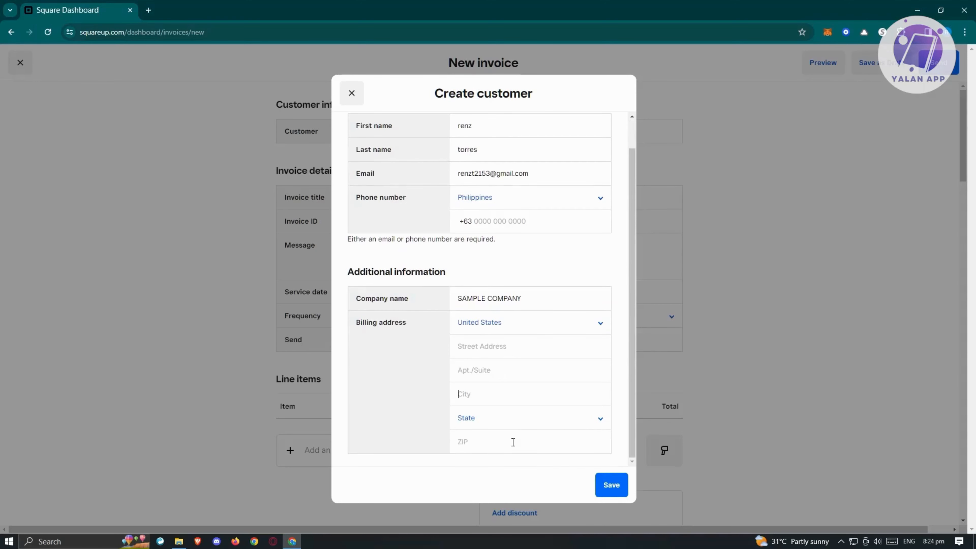
scroll(442, 413, up, 1)
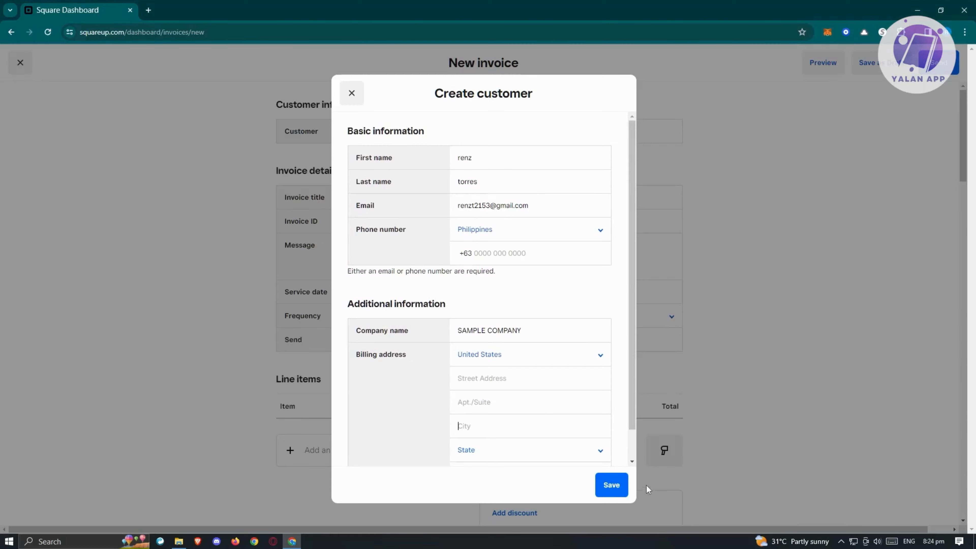
click(609, 487)
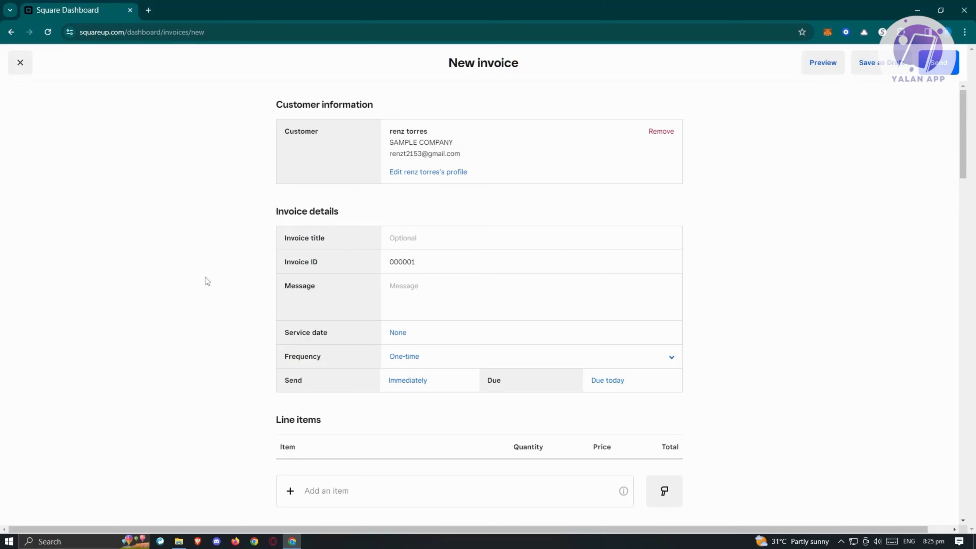
scroll(312, 230, down, 1)
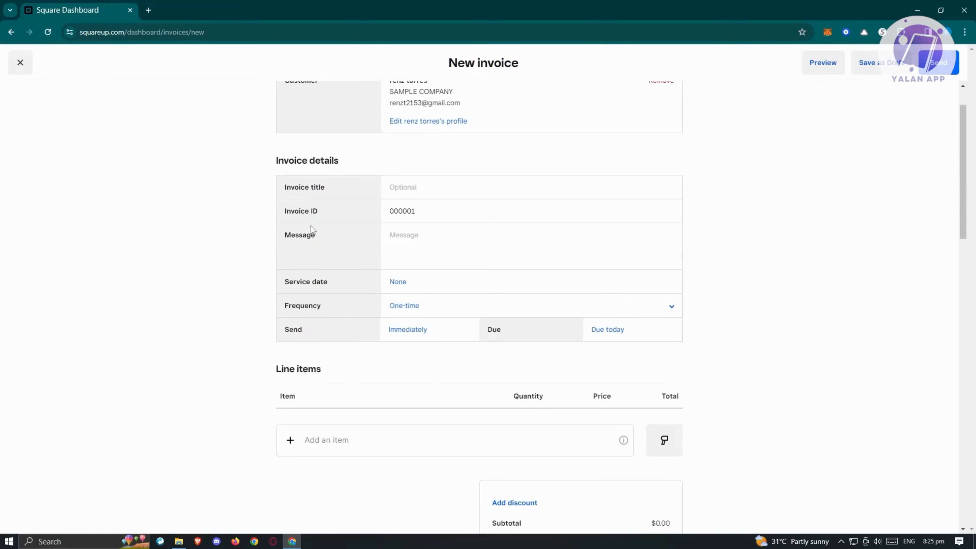
click(425, 183)
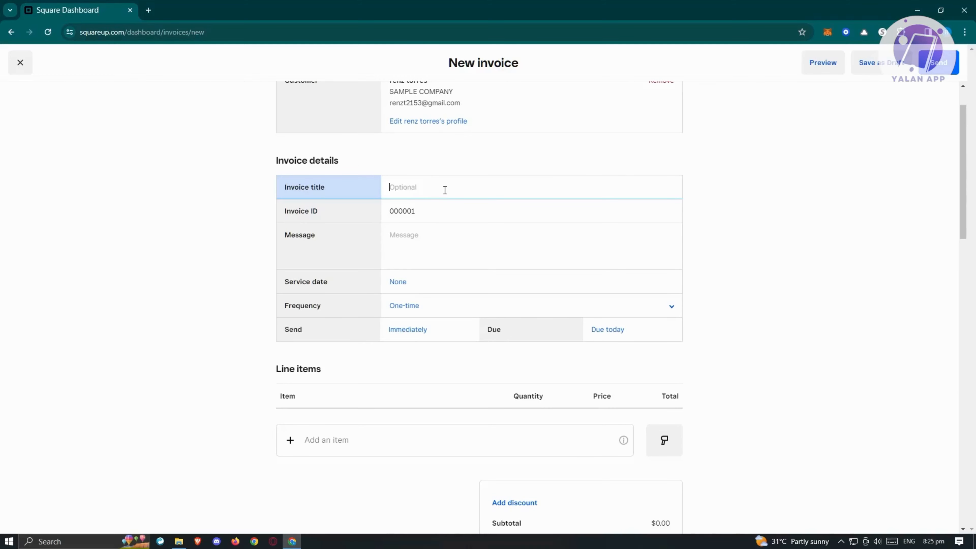
click(438, 218)
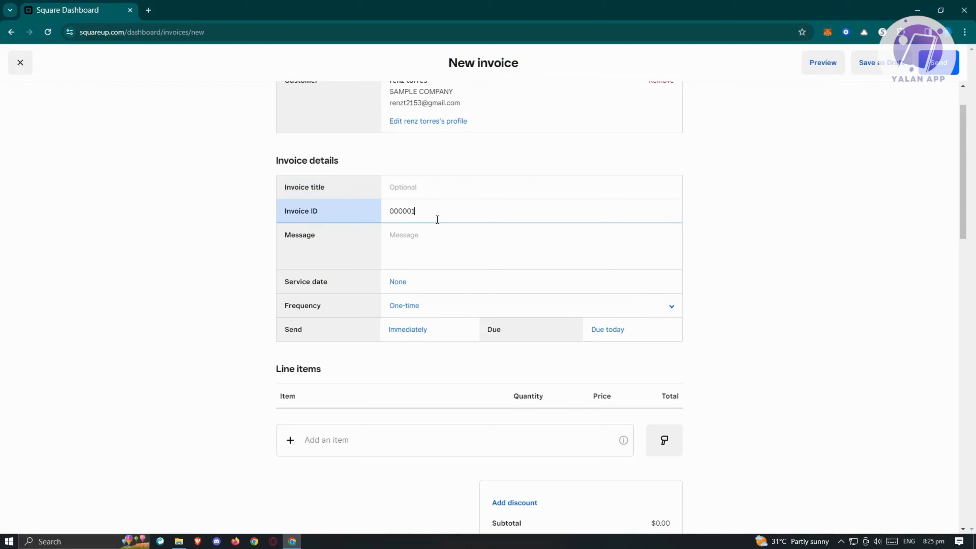
drag(438, 209, 362, 211)
click(436, 211)
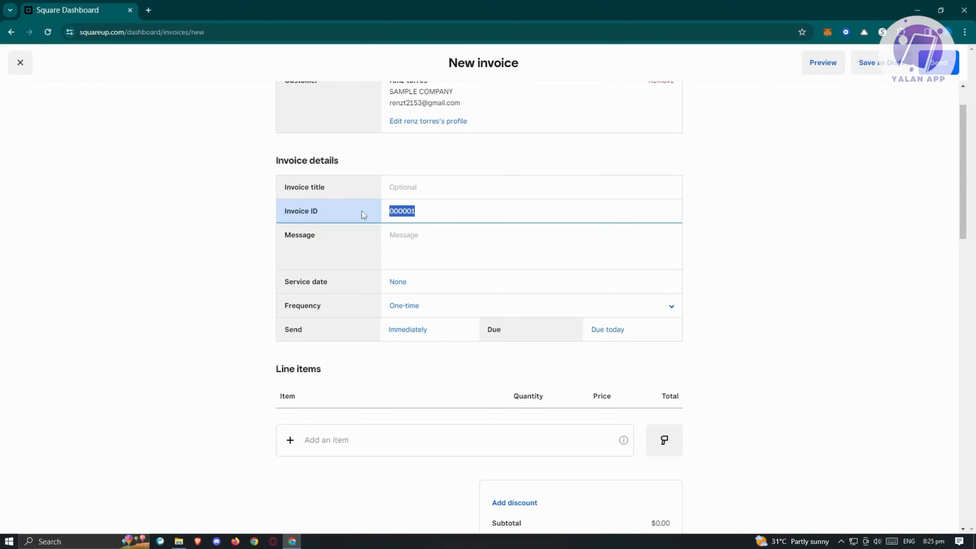
click(420, 219)
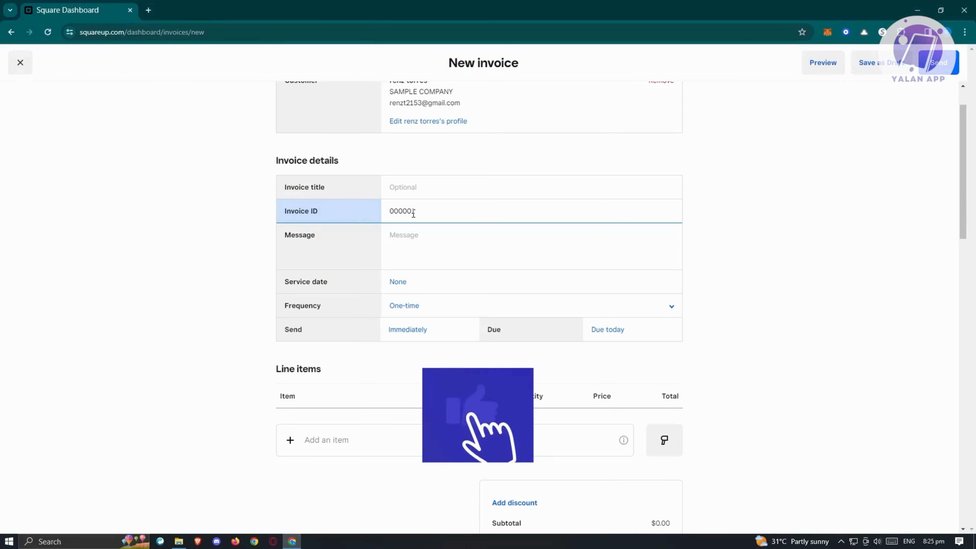
drag(412, 212, 391, 214)
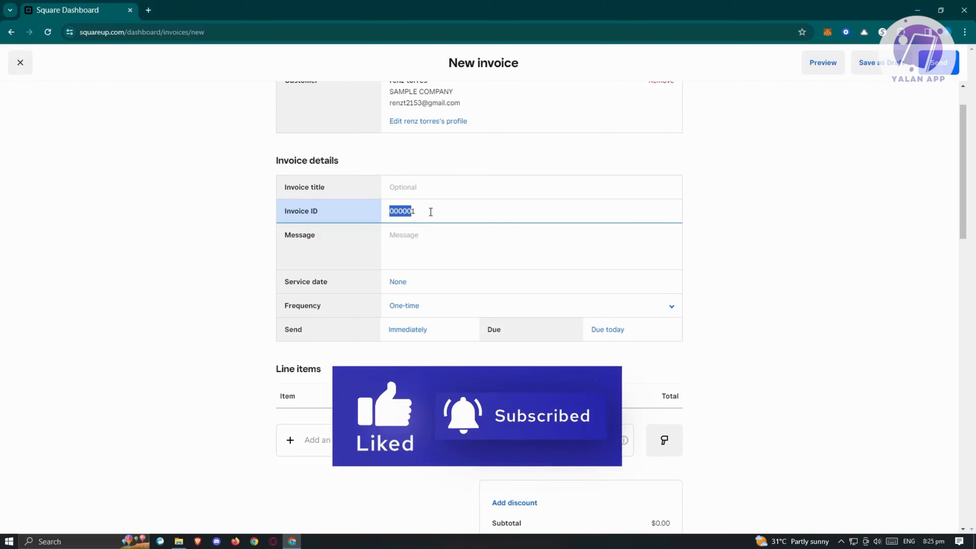
click(459, 216)
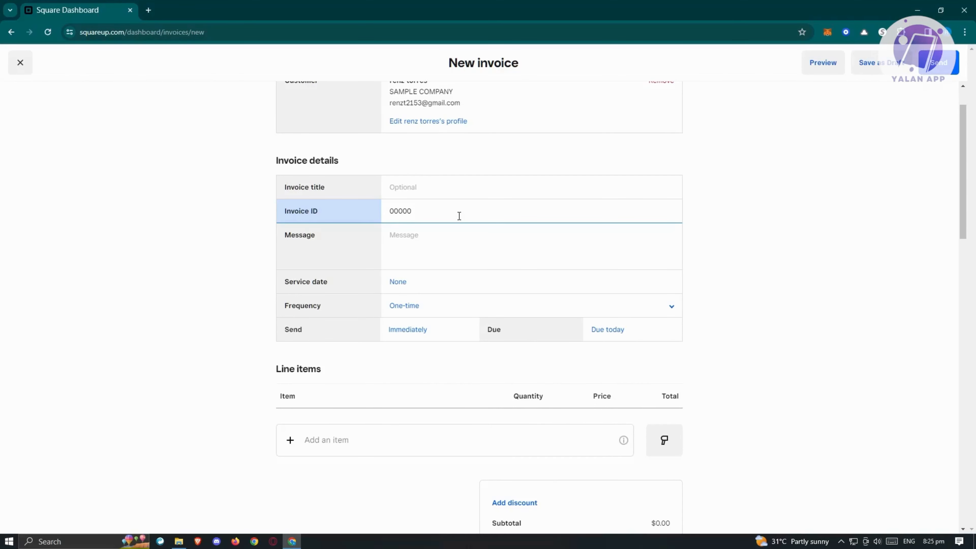
Step: Enter HI THIS IS AN INVOICE as the invoice message and set the service date to 01/01/2024
click(440, 239)
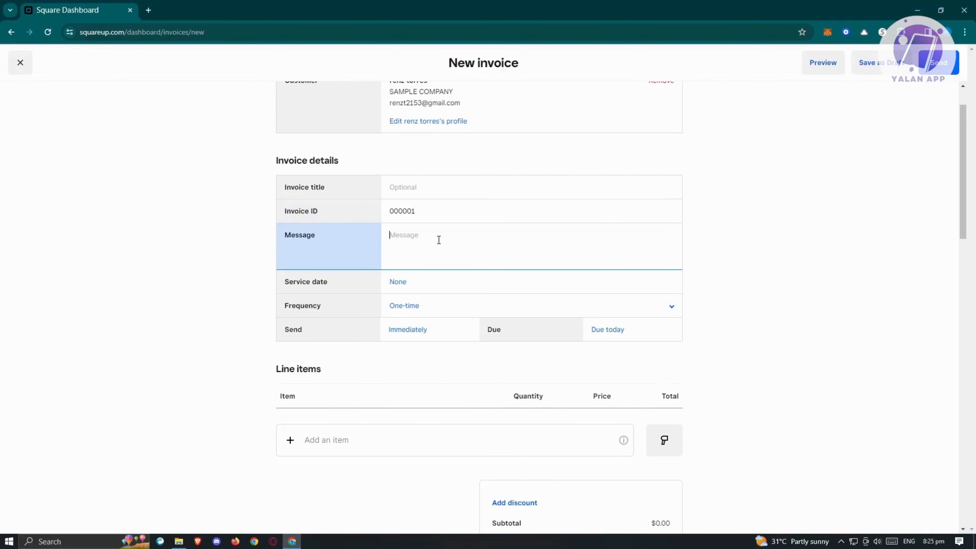
text(HI THIS IS AN INVOICE)
click(399, 287)
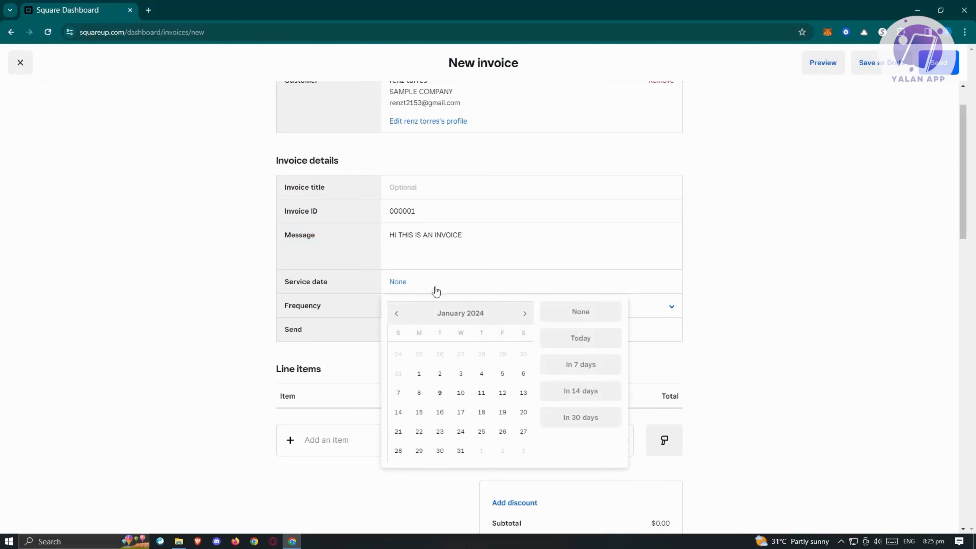
click(420, 375)
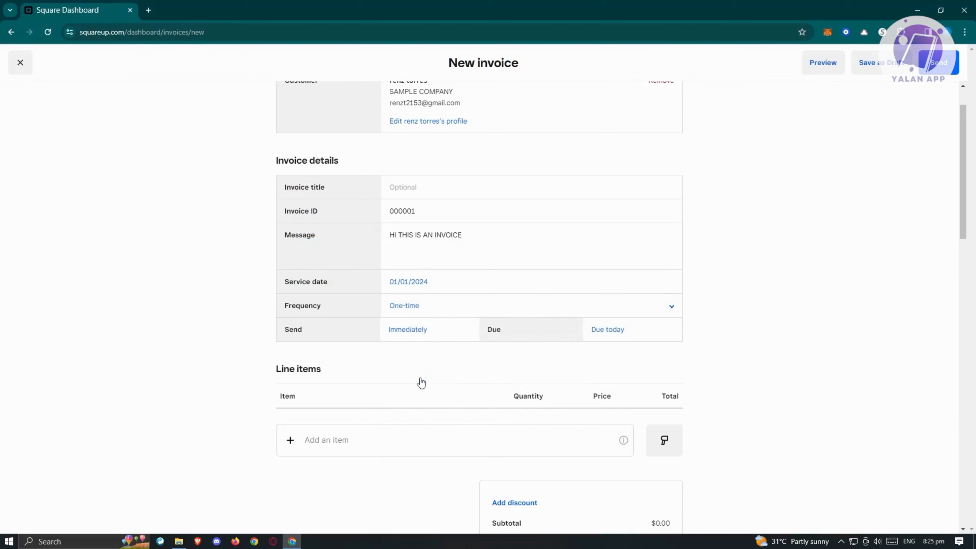
Step: Choose One-time as the invoice frequency
click(406, 308)
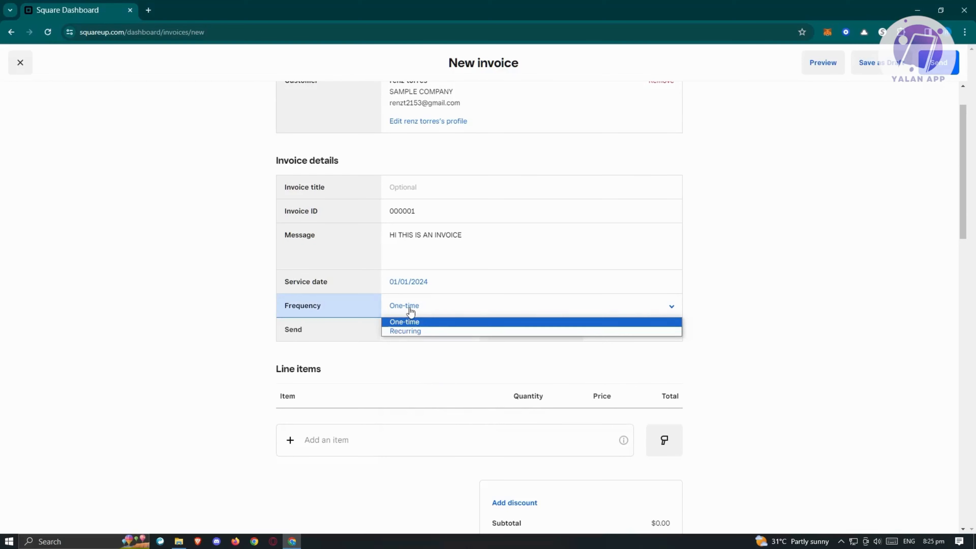
click(418, 323)
click(438, 312)
click(418, 307)
click(419, 308)
click(739, 301)
Step: Leave the invoice sending at Immediately and set the due date to 01/16/2024
click(443, 332)
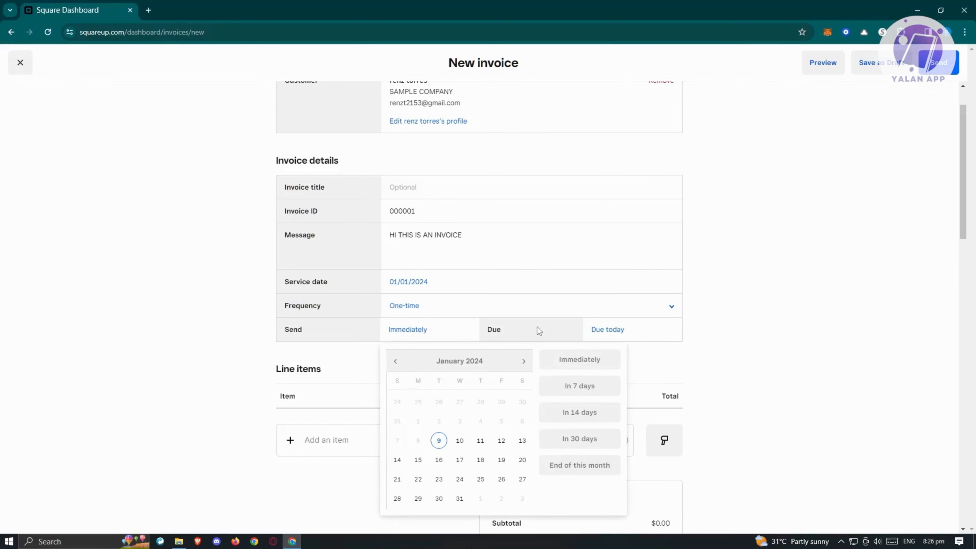
click(775, 328)
click(625, 336)
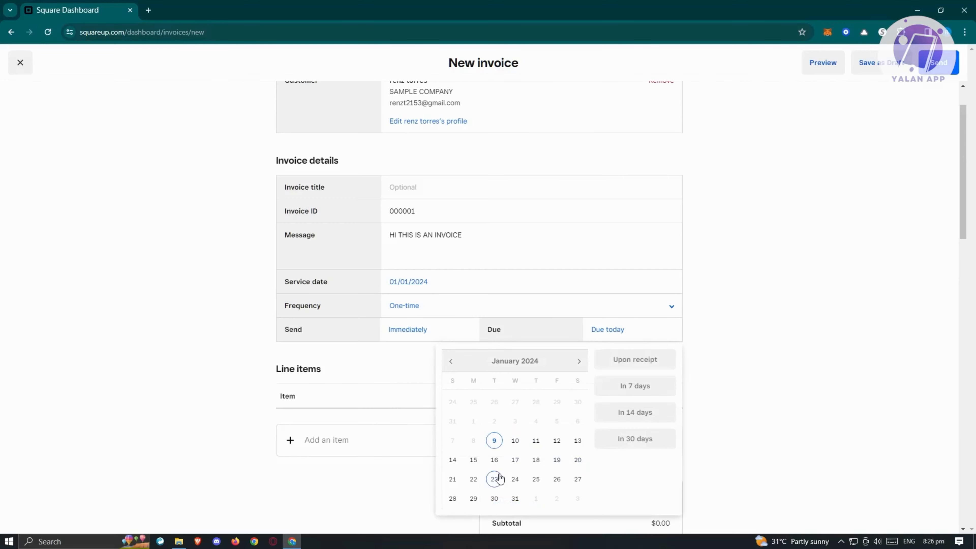
click(495, 462)
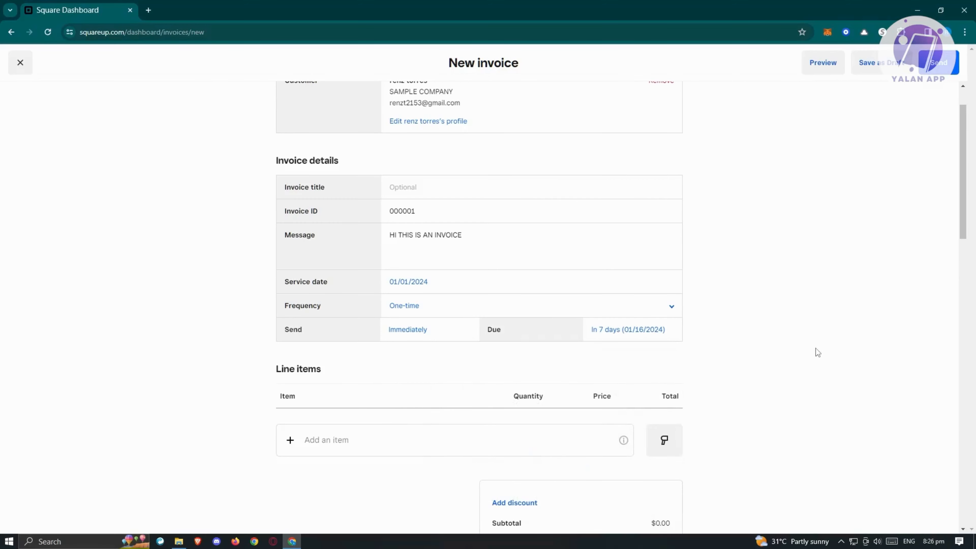
Step: Add SAMPLE ITEM to the invoice's line items as a one-time item
scroll(831, 343, down, 5)
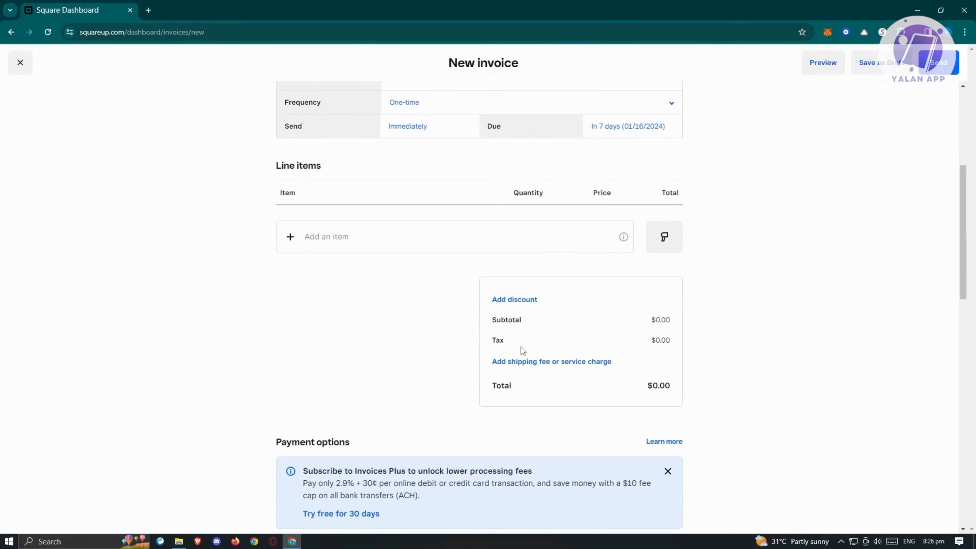
click(367, 243)
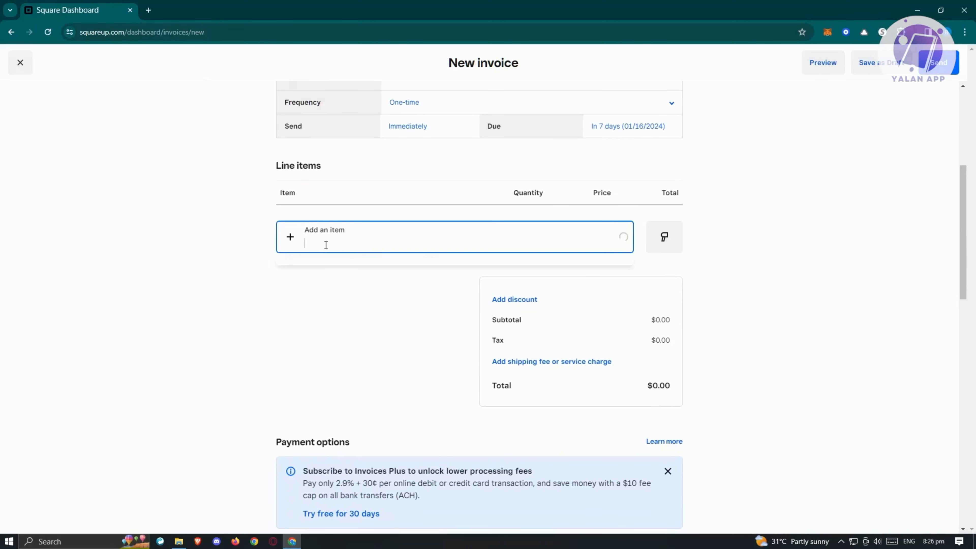
click(331, 232)
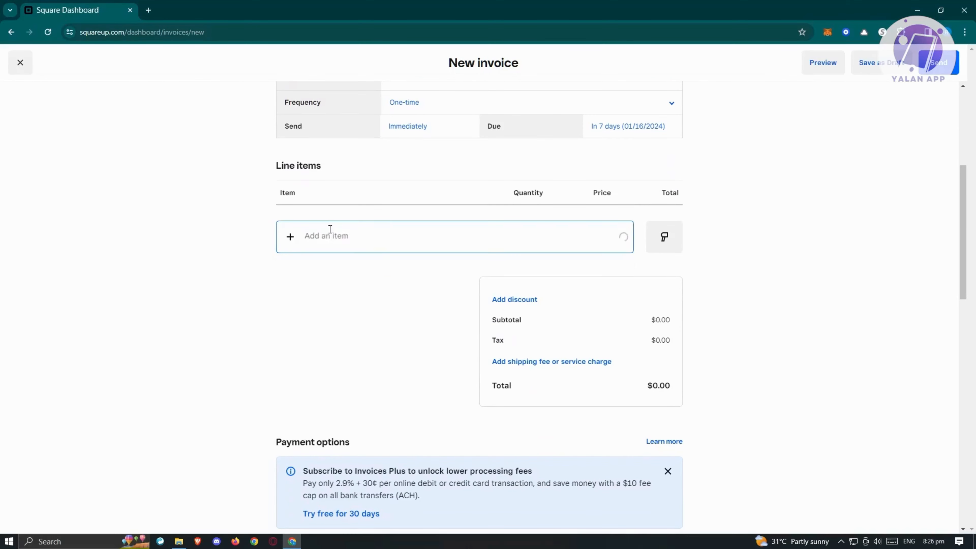
click(335, 235)
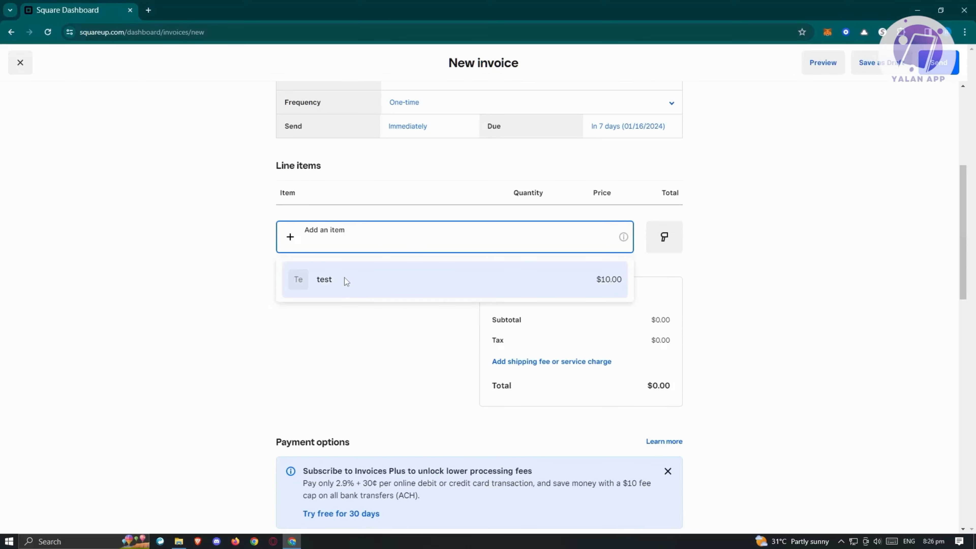
click(290, 237)
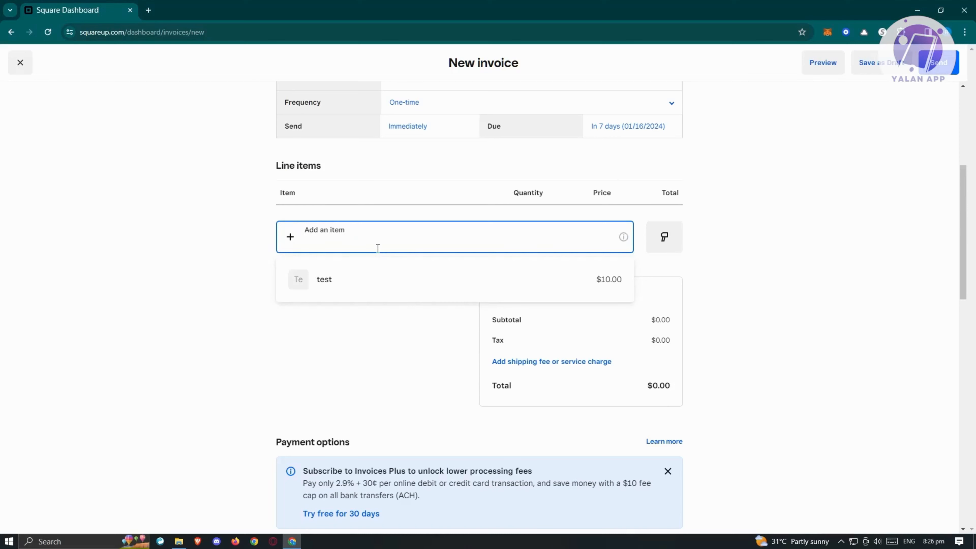
text(SAMPLE)
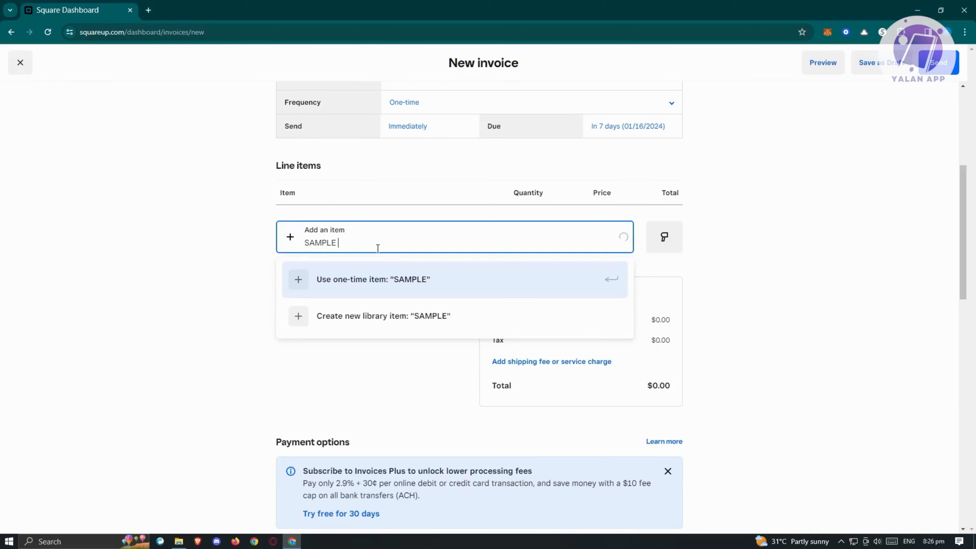
text( ITEM)
click(375, 292)
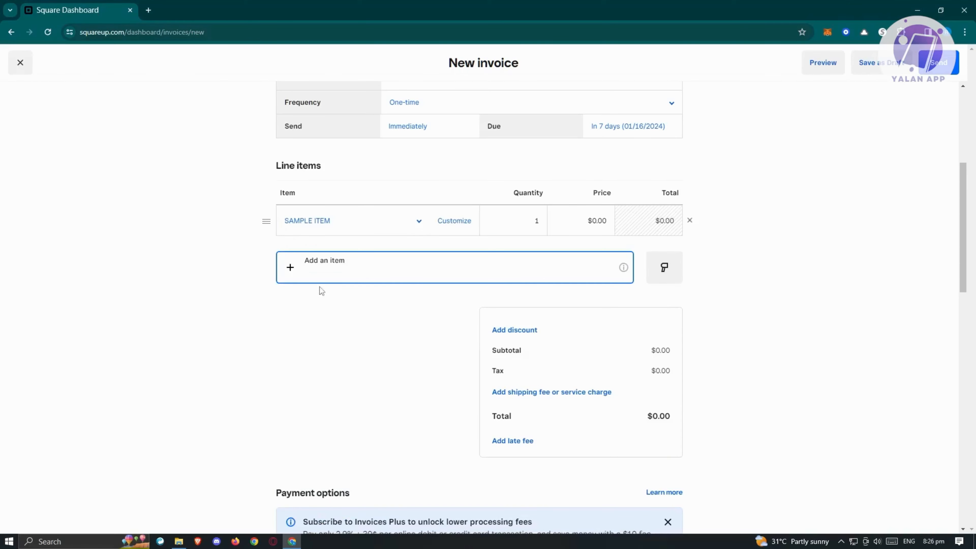
Step: Set the price of SAMPLE ITEM to $10, leaving its quantity at 1
mouse_move(618, 262)
click(517, 213)
click(594, 217)
drag(594, 216, 609, 217)
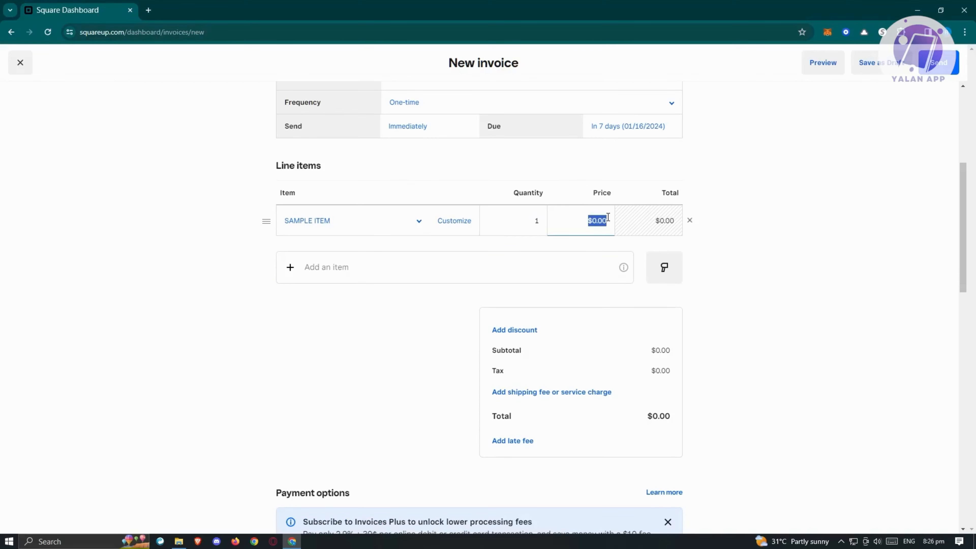
text(10)
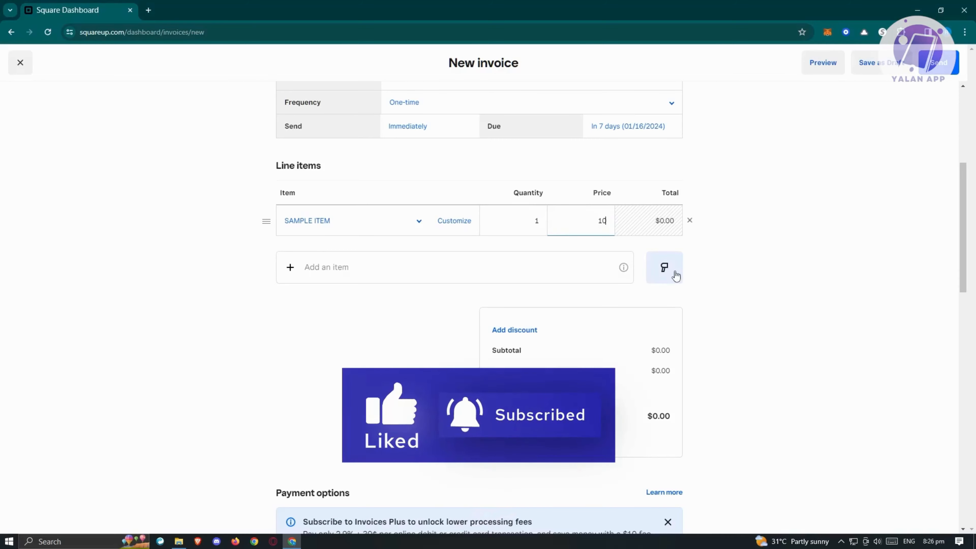
Step: Allow the customer to add a tip and to save payment methods on file
scroll(777, 311, down, 3)
scroll(799, 318, down, 8)
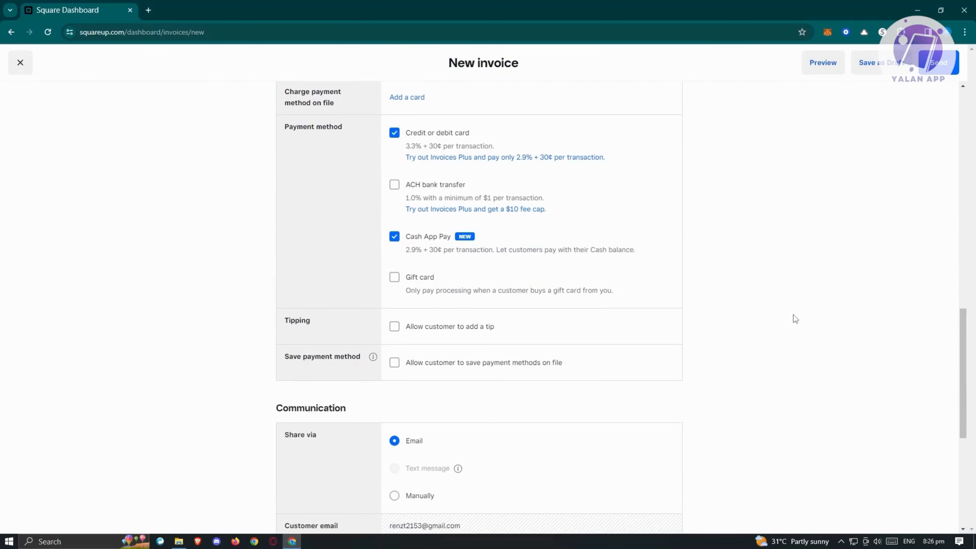
scroll(384, 284, up, 2)
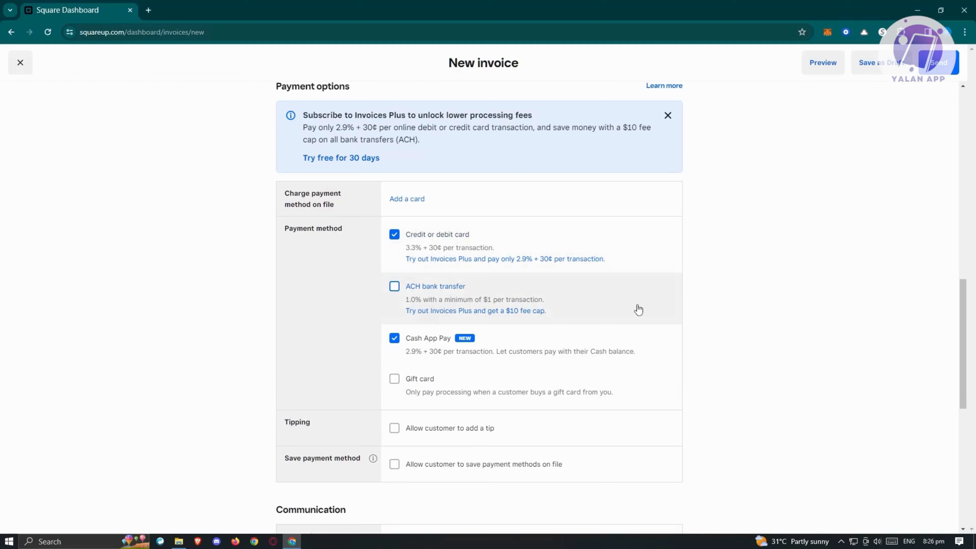
scroll(499, 335, down, 2)
scroll(470, 338, down, 1)
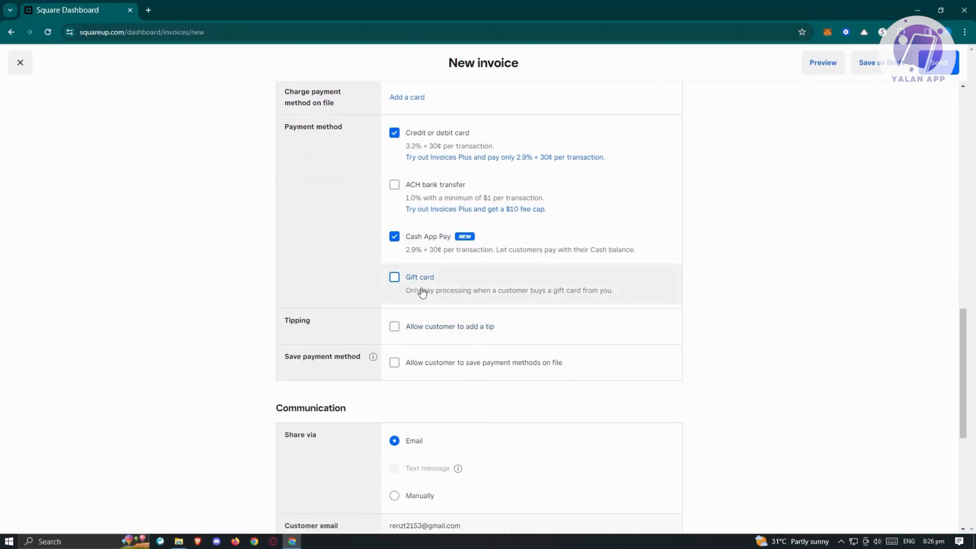
scroll(418, 287, down, 2)
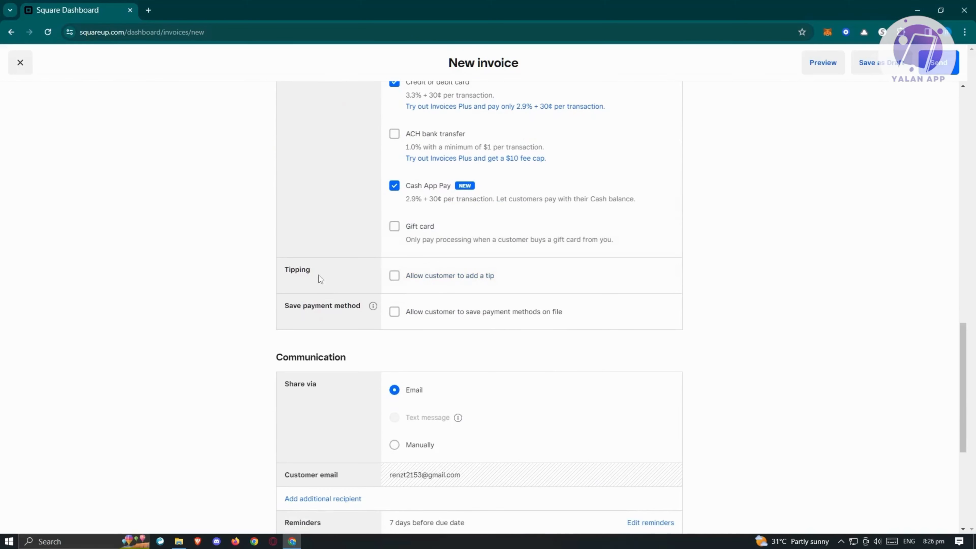
click(399, 277)
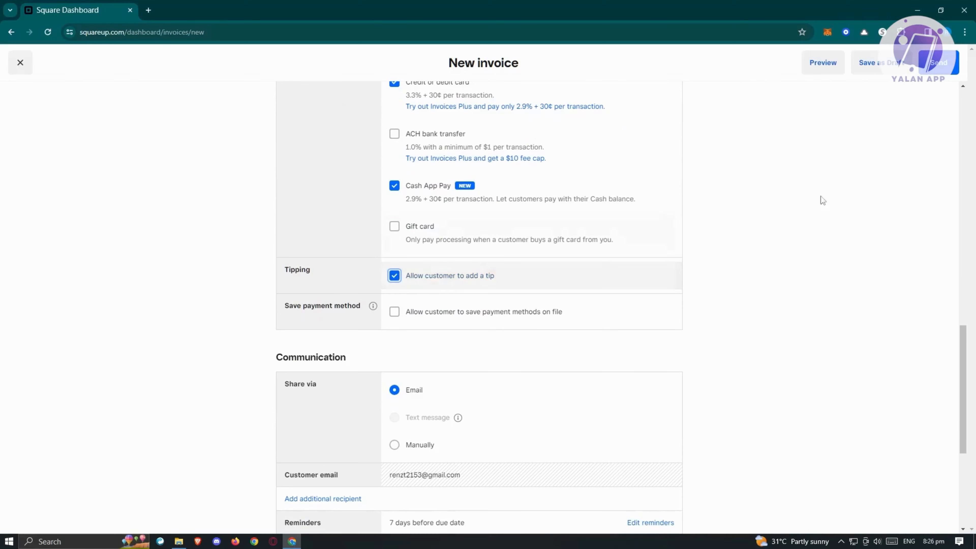
scroll(492, 247, down, 3)
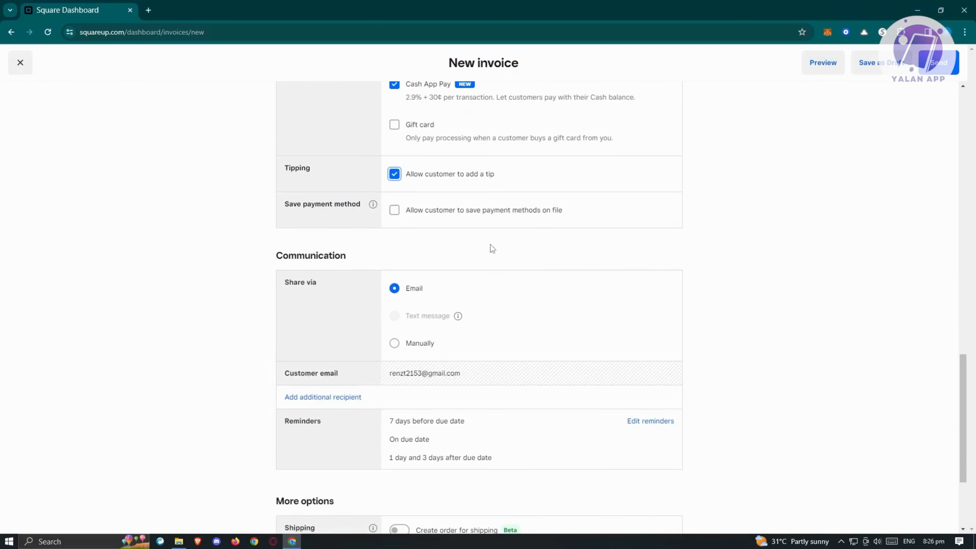
click(395, 212)
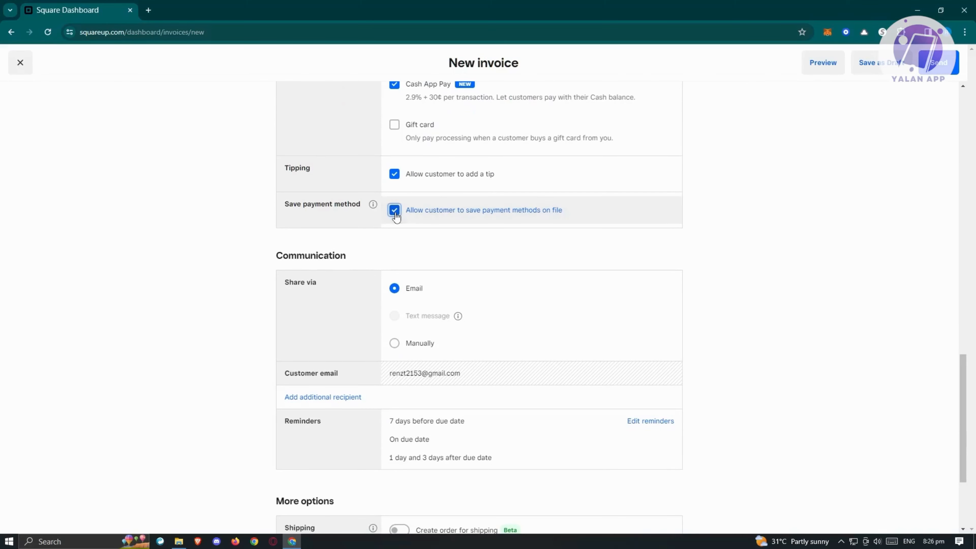
Step: Try sharing the invoice manually and switch the sharing method back to Email
scroll(322, 302, down, 3)
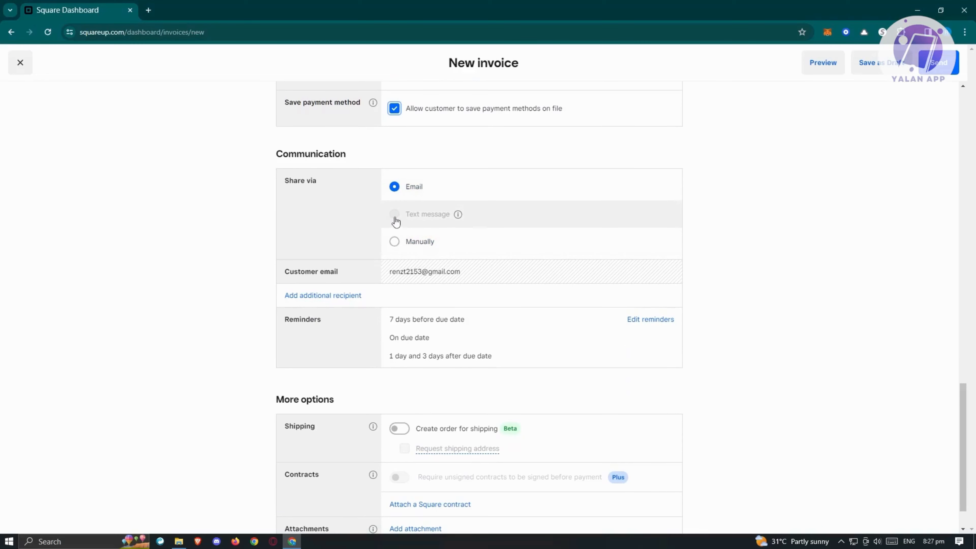
click(395, 240)
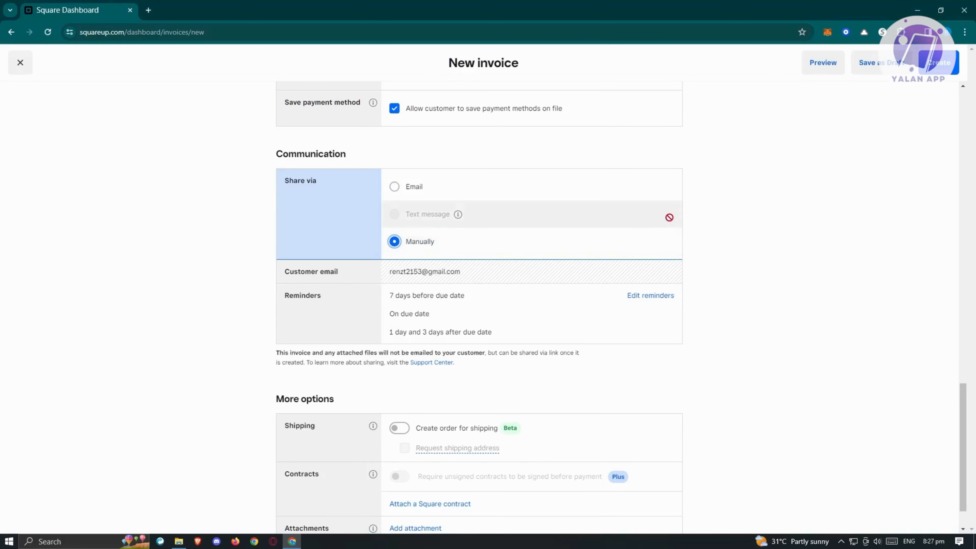
click(394, 187)
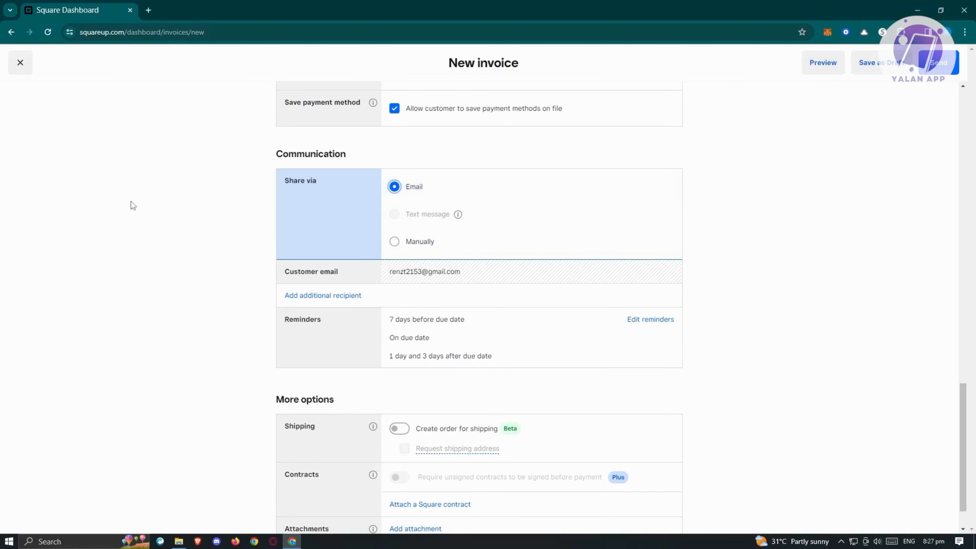
Step: Try the option to create an order for shipping and turn it off again
scroll(143, 212, down, 1)
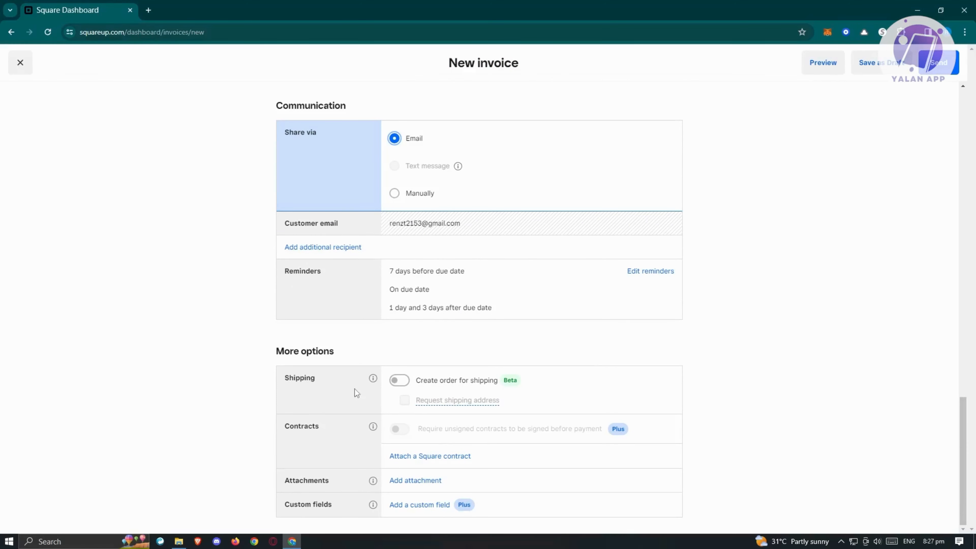
click(399, 380)
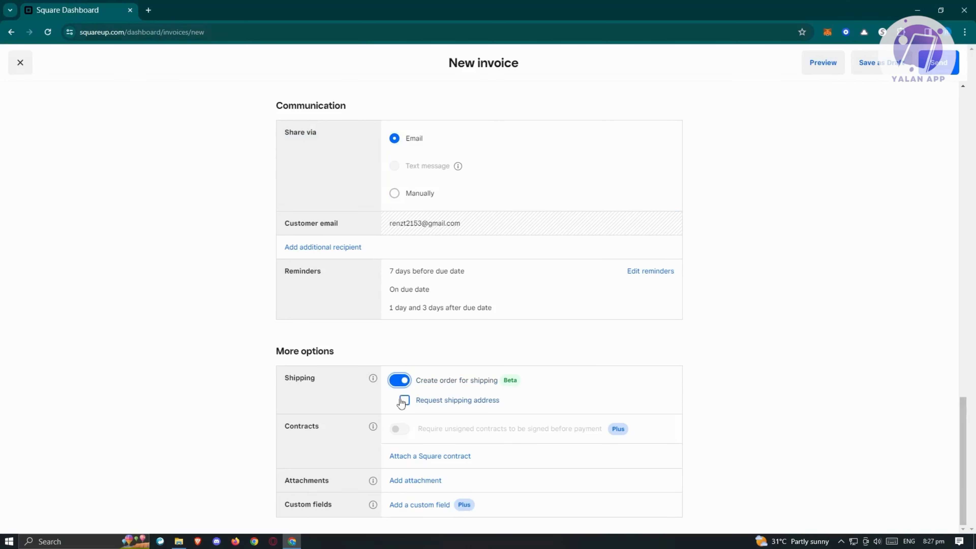
click(402, 401)
click(399, 380)
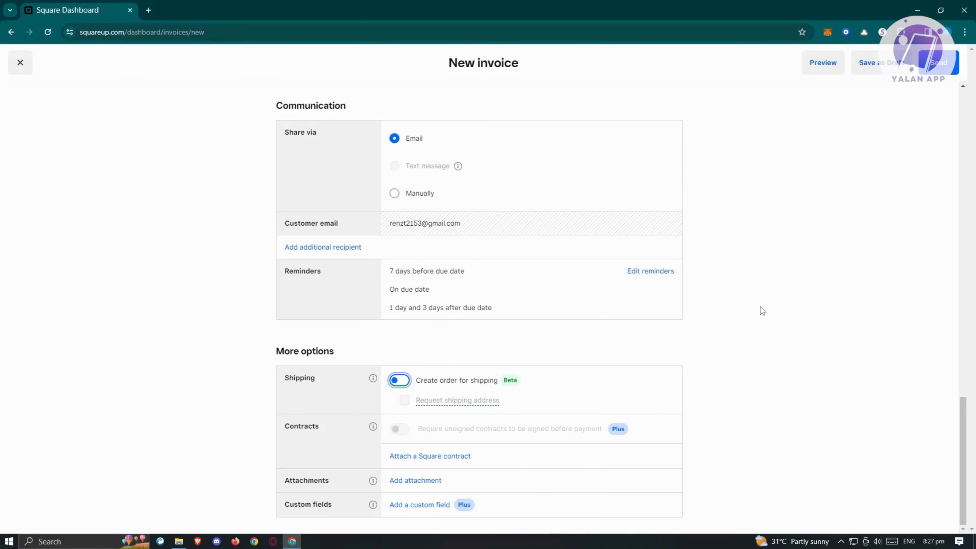
Step: Preview the invoice in the client view, look through it and return to the invoice form
scroll(804, 212, up, 20)
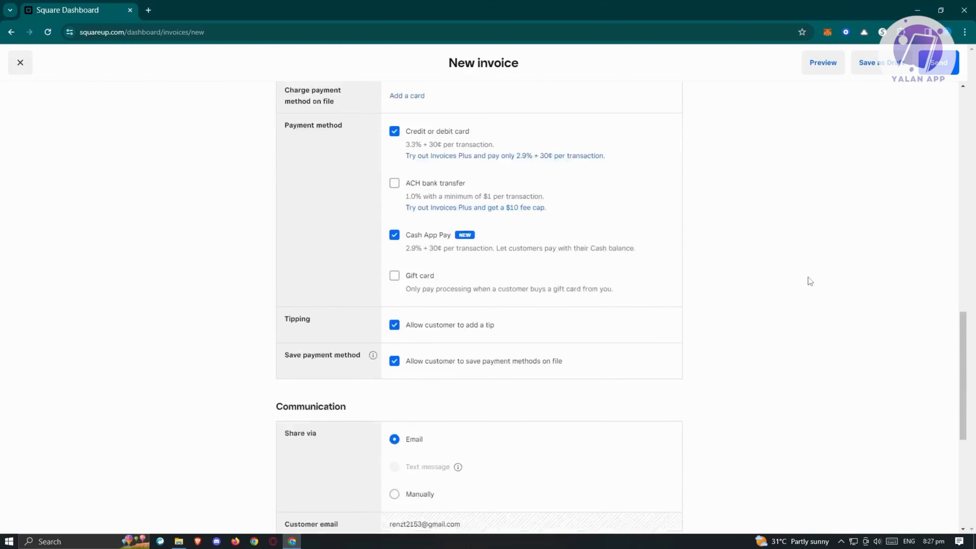
click(840, 67)
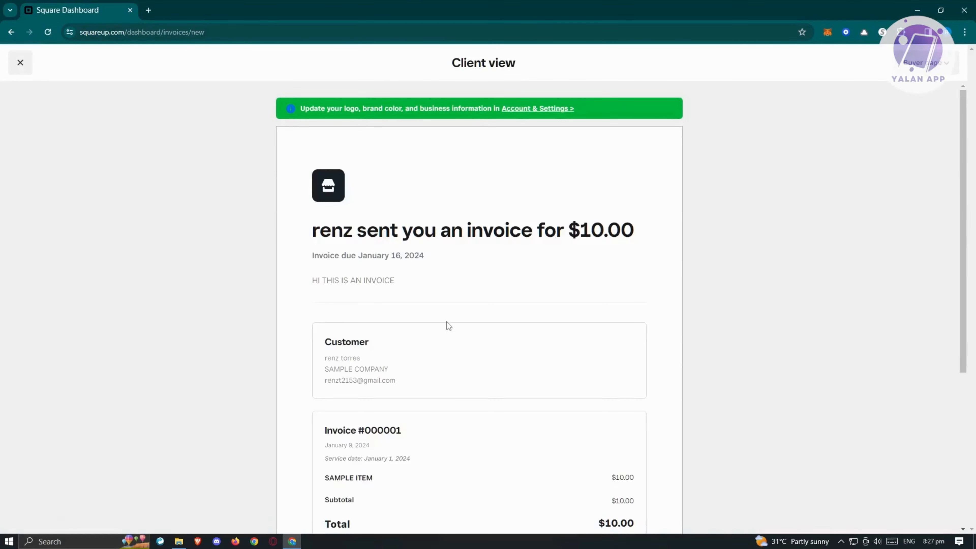
scroll(461, 315, down, 5)
scroll(511, 303, up, 4)
scroll(533, 301, up, 2)
click(22, 60)
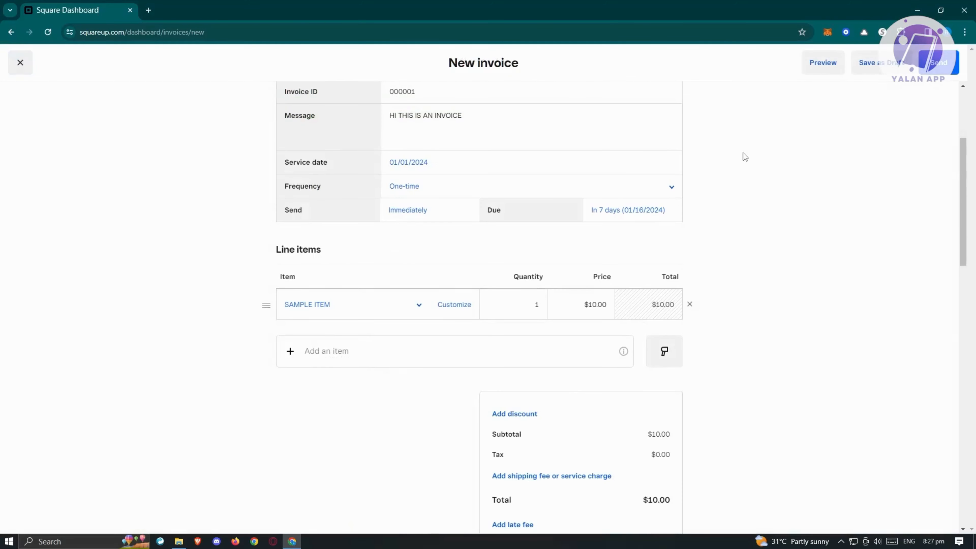
Step: Try to send the invoice and decline the payment setup for now
scroll(917, 195, up, 4)
click(946, 58)
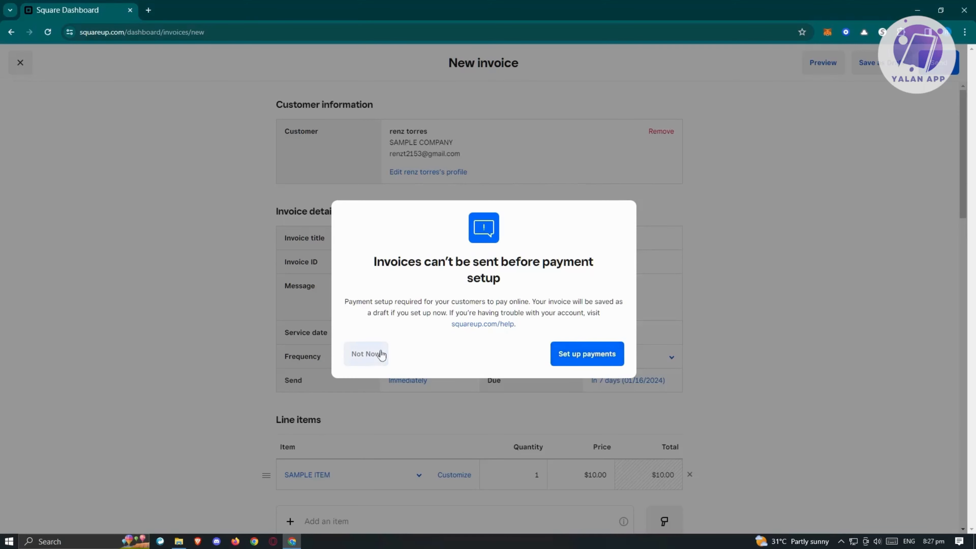
click(363, 354)
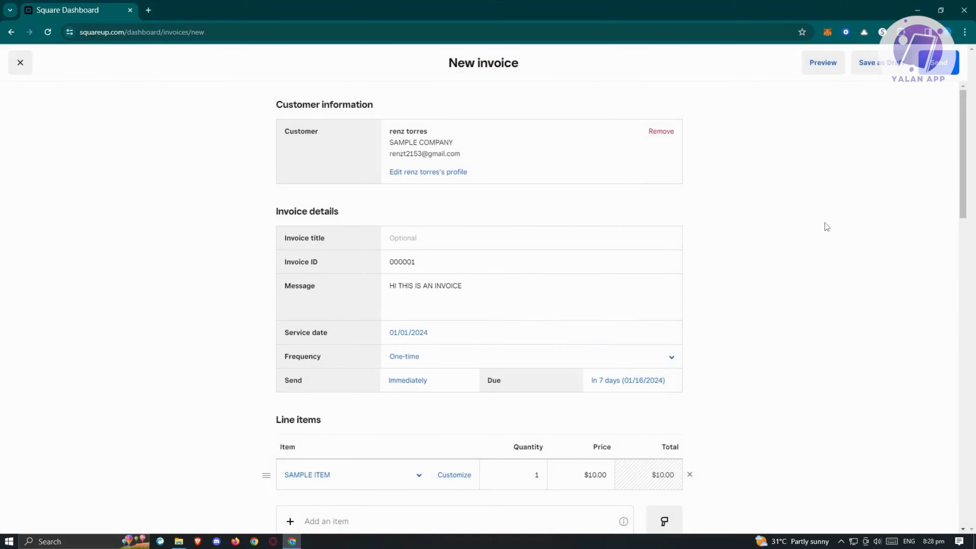